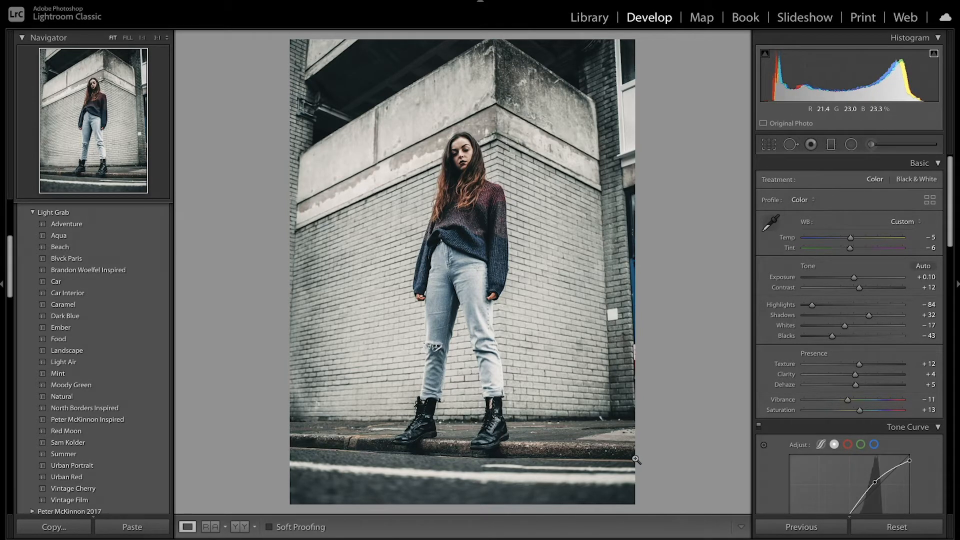
Compare the edited street portrait with its unedited version.
key("backslash")
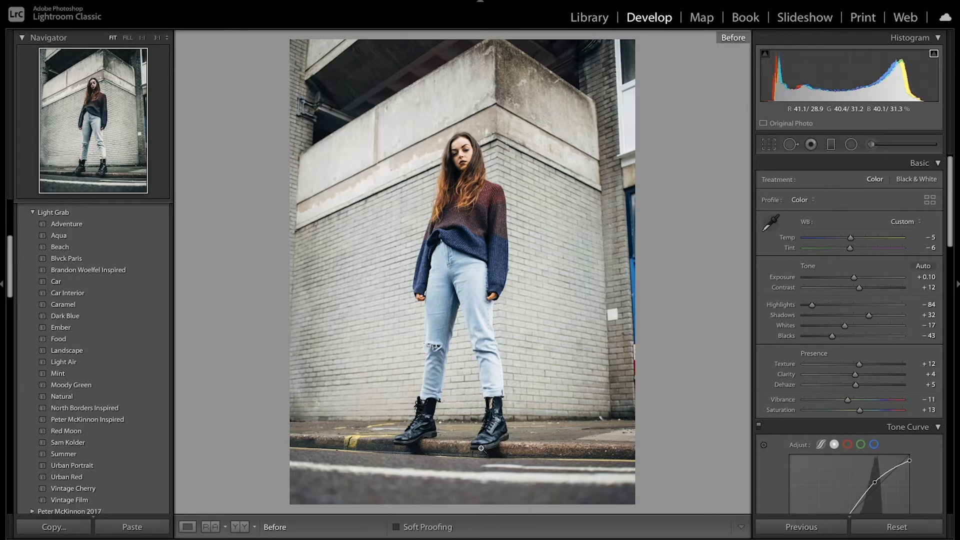
key("backslash")
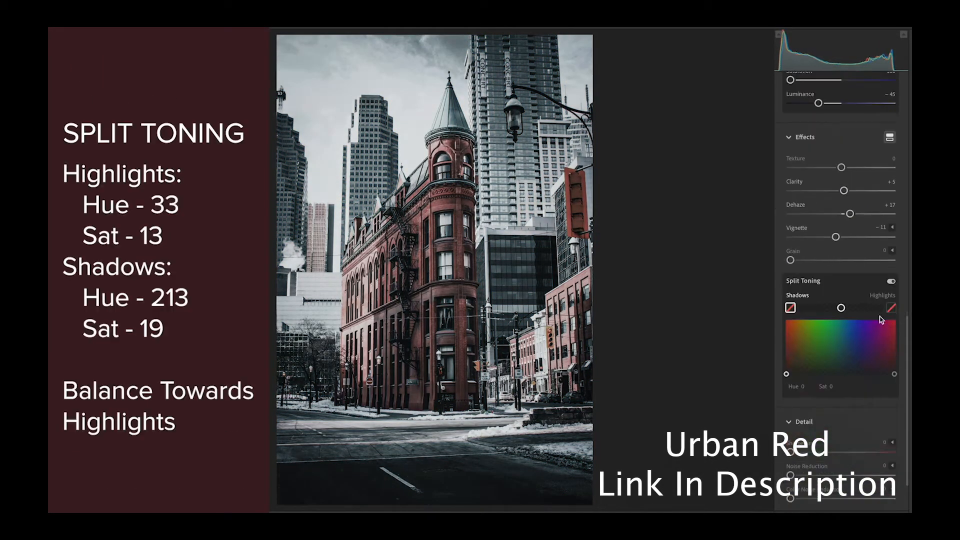
Split-tone the city photo with highlights at hue 33, saturation 13, shadows at hue 213, saturation 19, and balance shifted towards the highlights.
left_click(892, 309)
left_click_drag(807, 370, 852, 362)
left_click(791, 308)
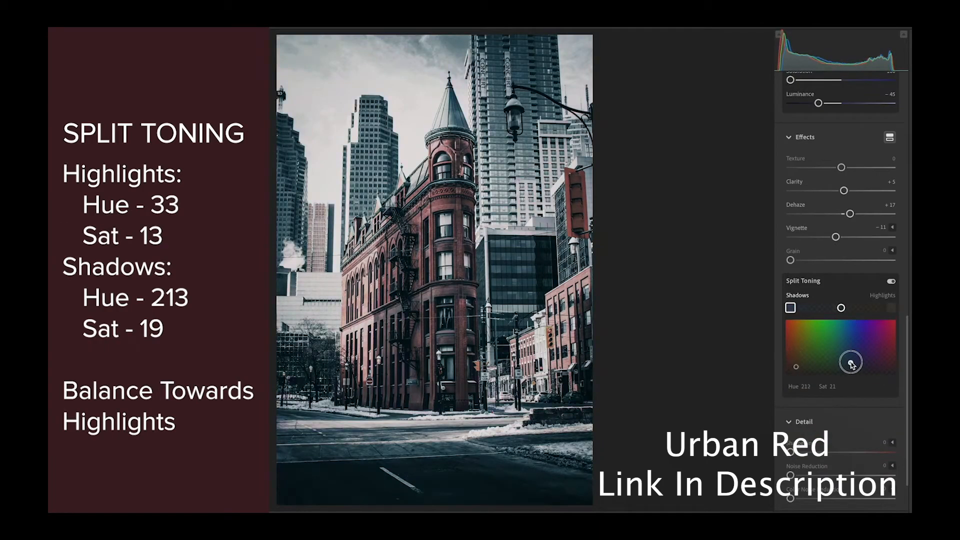
left_click_drag(841, 308, 853, 307)
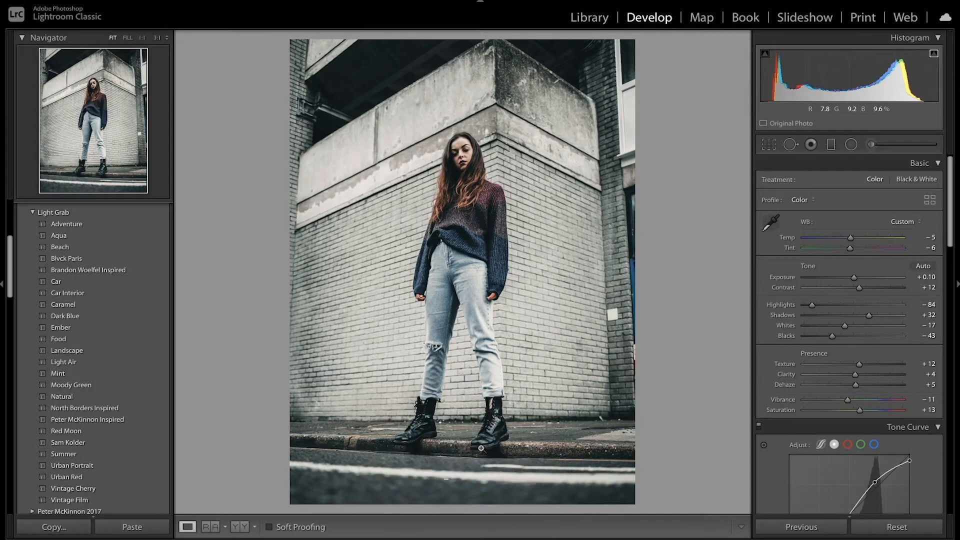
Reset all adjustments on the street portrait and set its white balance to Temp −5 and Tint −5.
key("ctrl+shift+r")
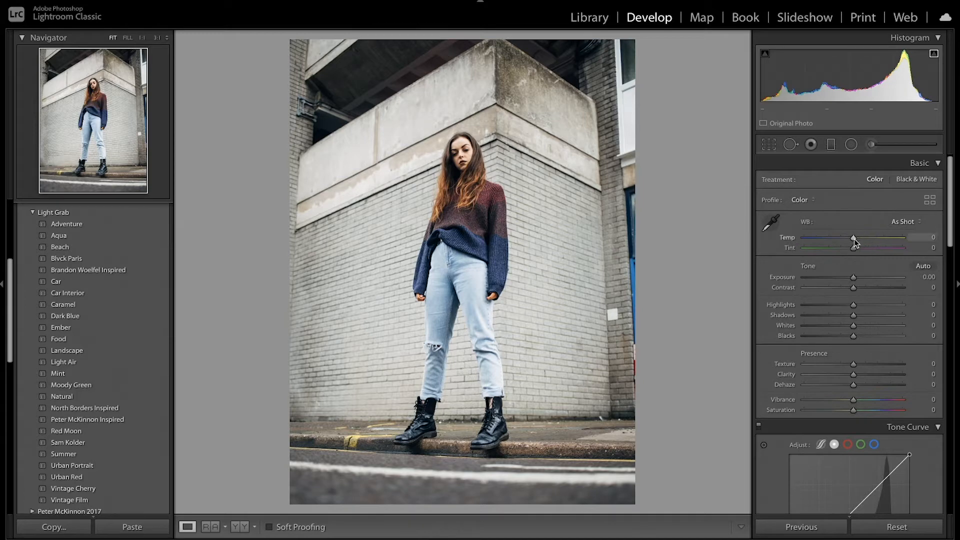
left_click_drag(855, 243, 851, 252)
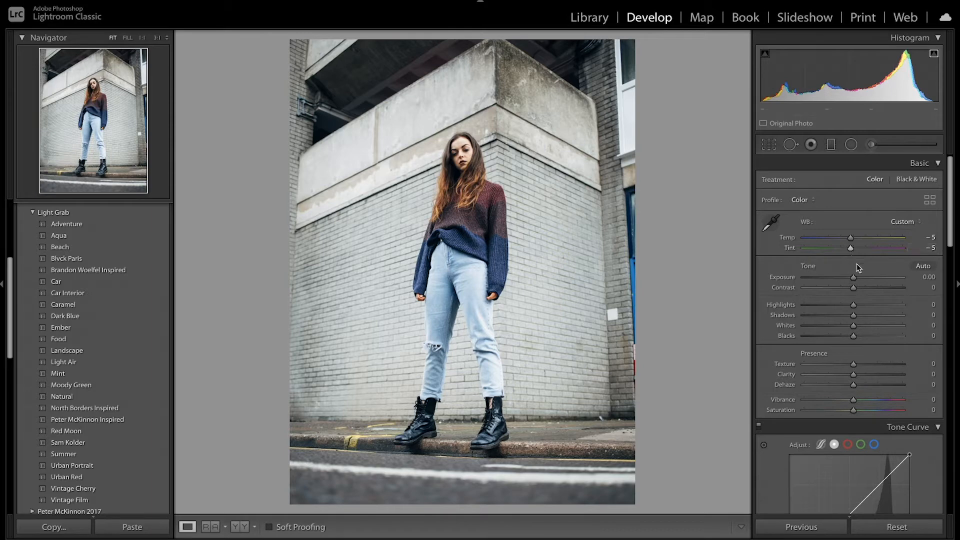
Set the tone to Exposure +0.15, Contrast +12, Highlights −84, Shadows +39, Whites −14 and Blacks −46.
left_click_drag(854, 282, 855, 283)
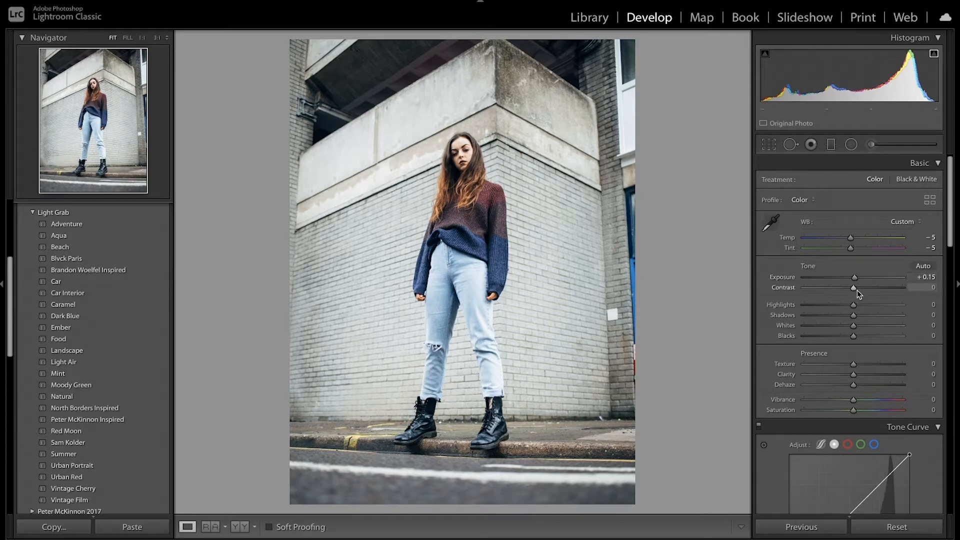
left_click_drag(855, 288, 860, 290)
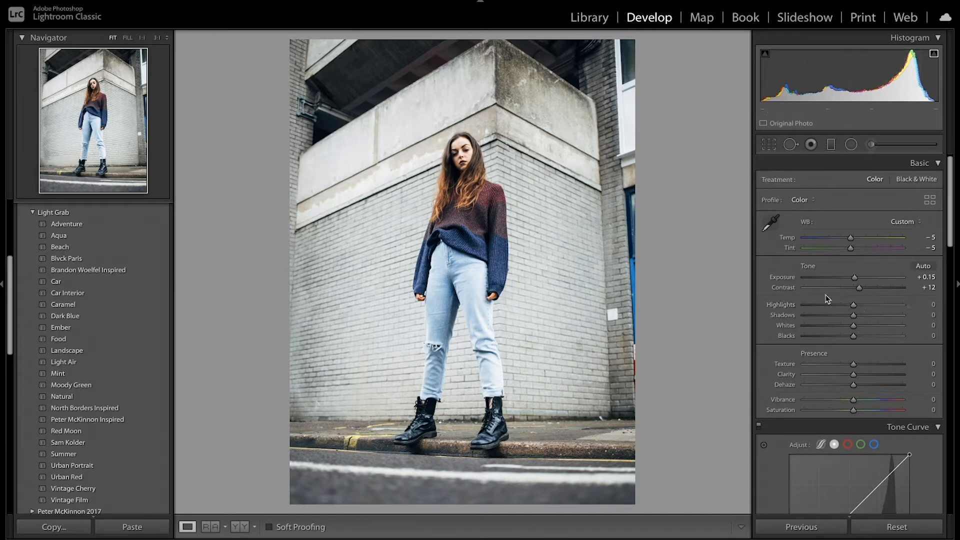
left_click_drag(842, 307, 811, 307)
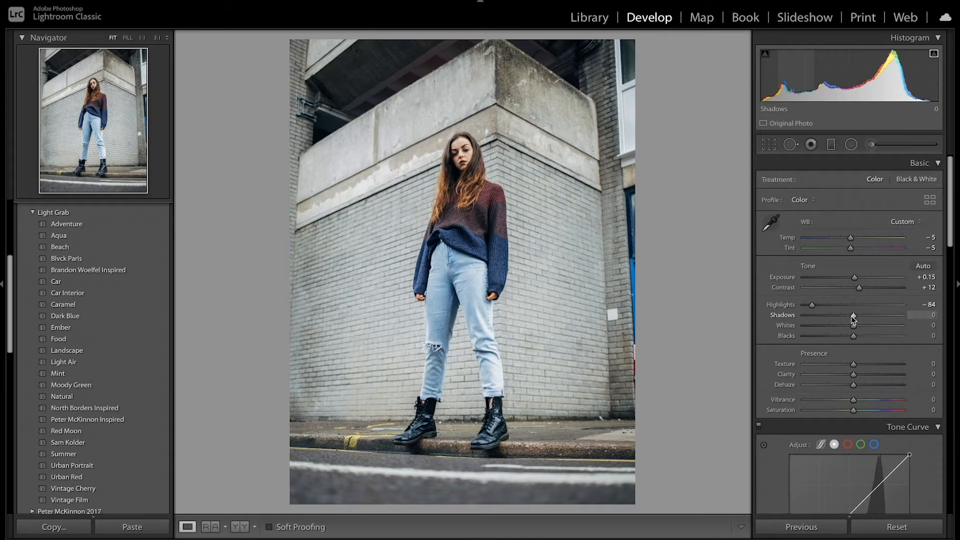
left_click_drag(854, 319, 873, 318)
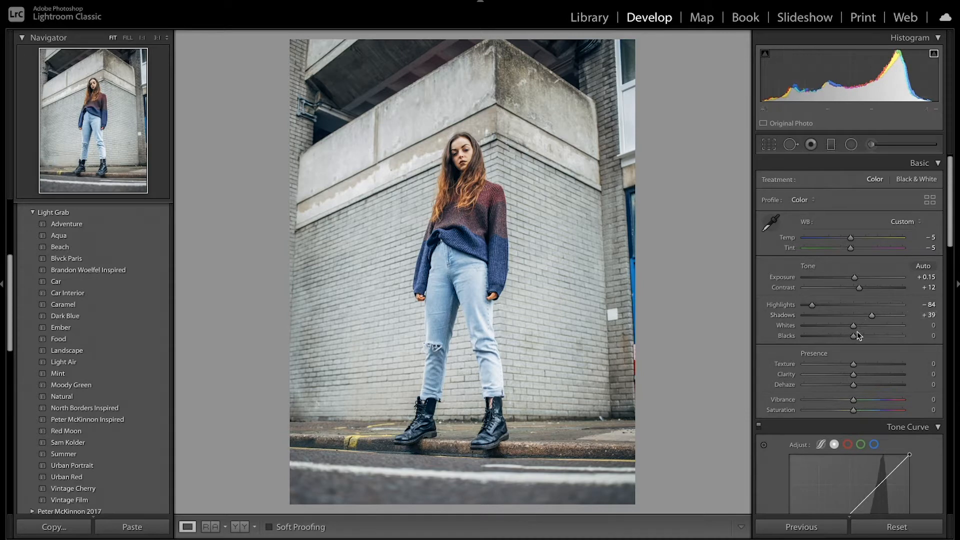
left_click_drag(851, 326, 831, 336)
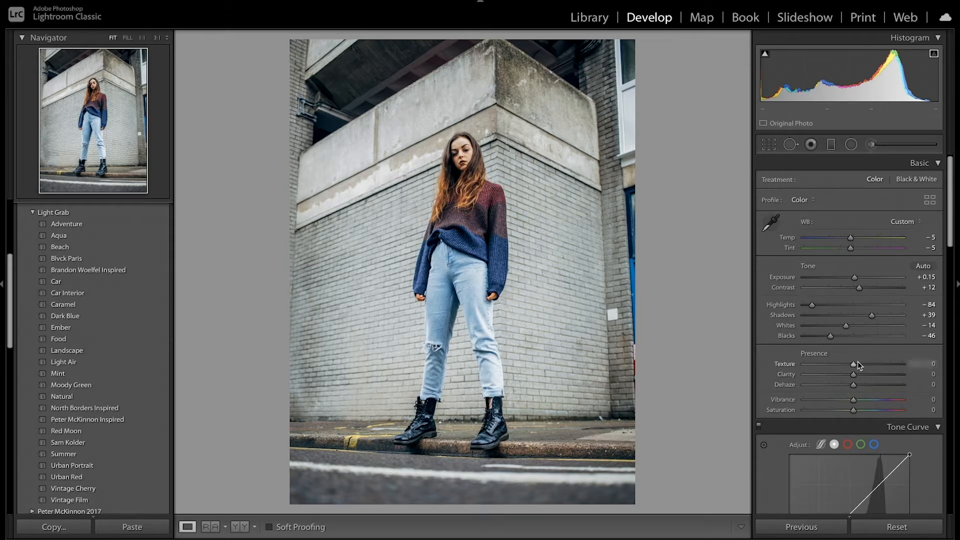
Set Texture +12, Clarity +3, Dehaze +5, Vibrance −13 and Saturation +14, and compare the result with the original photo.
left_click_drag(855, 364, 860, 365)
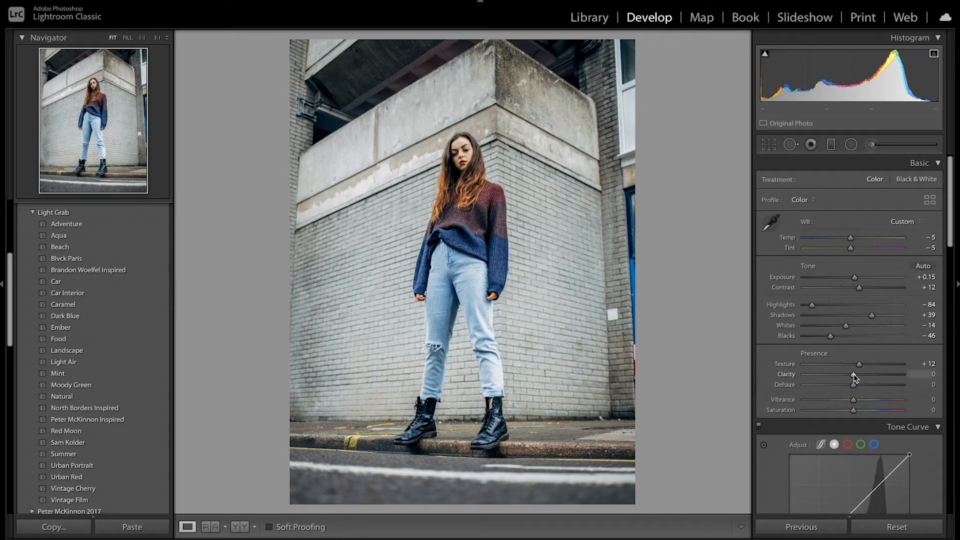
left_click_drag(855, 377, 856, 377)
left_click_drag(858, 389, 859, 388)
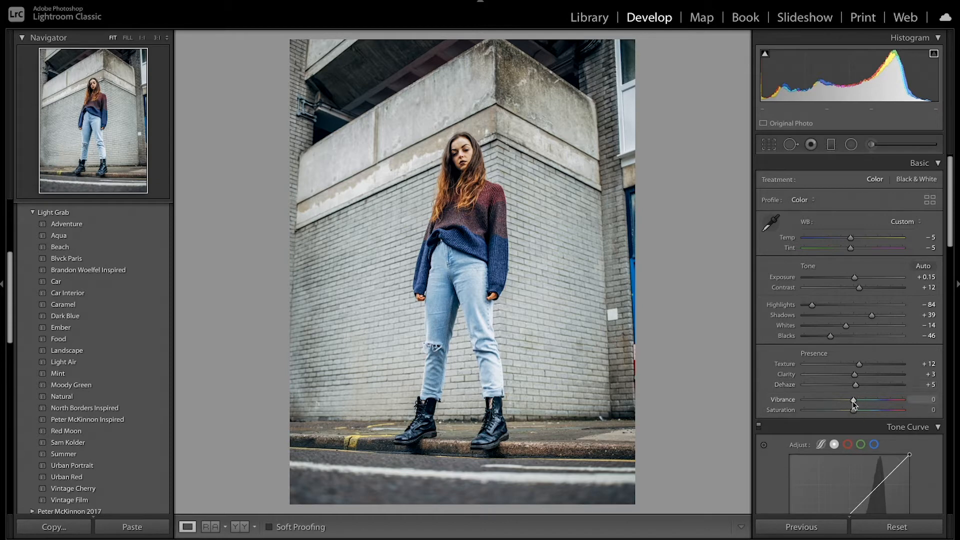
left_click_drag(854, 400, 846, 401)
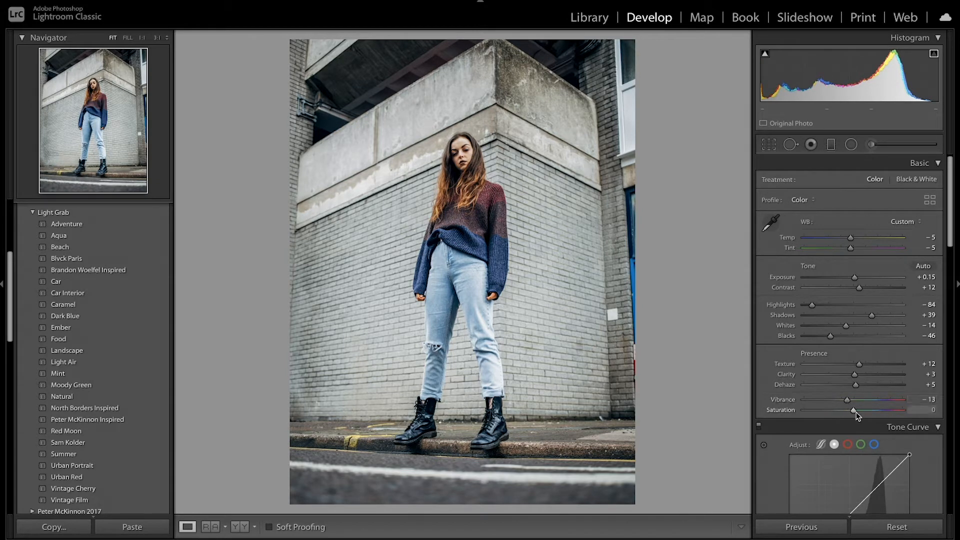
left_click_drag(853, 411, 863, 416)
key("backslash")
key("backslash")
Add three points to the RGB tone curve, one each in the shadows, midtones and highlights.
scroll(862, 407, "down", 3)
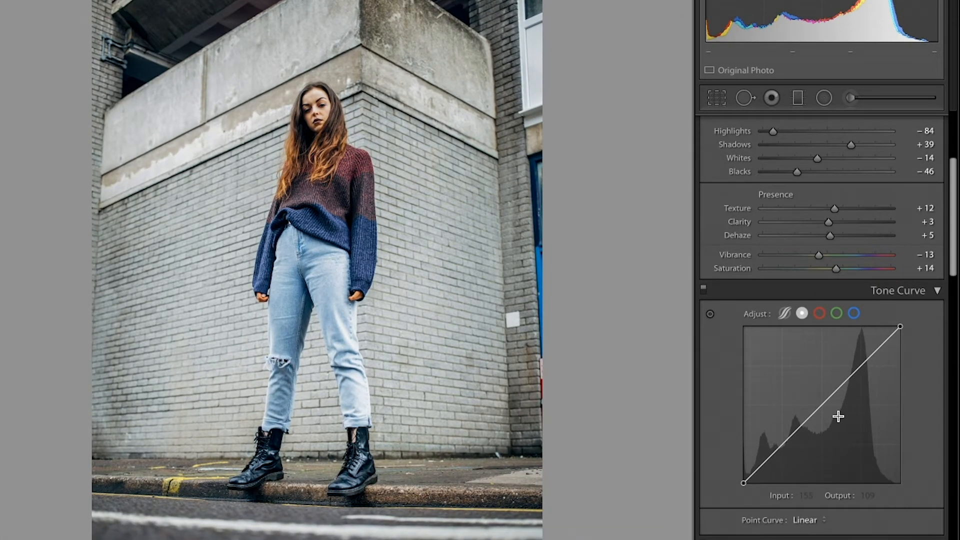
left_click(780, 446)
left_click_drag(819, 407, 819, 402)
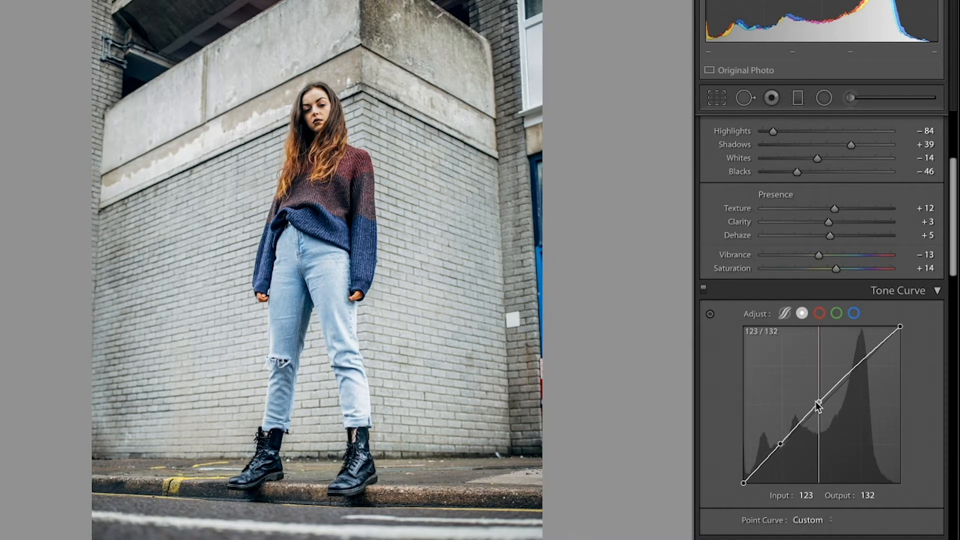
left_click(861, 362)
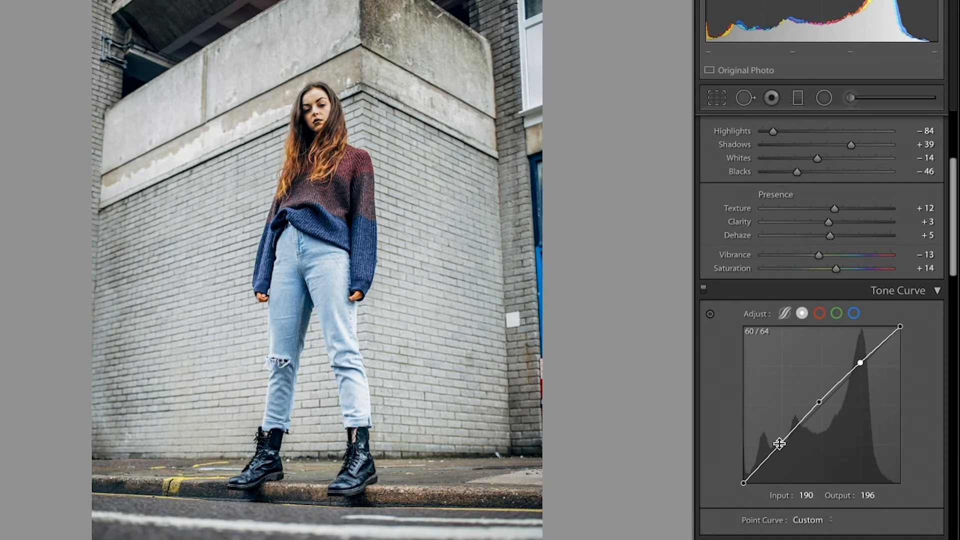
Shape the tone curve into an S, moving its points to about 51/35 in the shadows, 121/112 in the midtones and 186/202 in the highlights.
left_click_drag(780, 445, 776, 464)
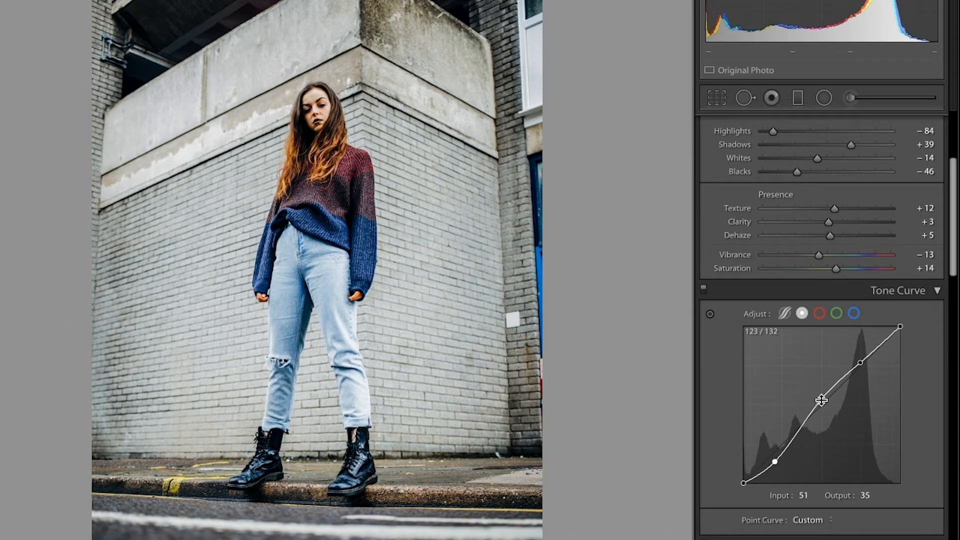
left_click_drag(818, 400, 821, 417)
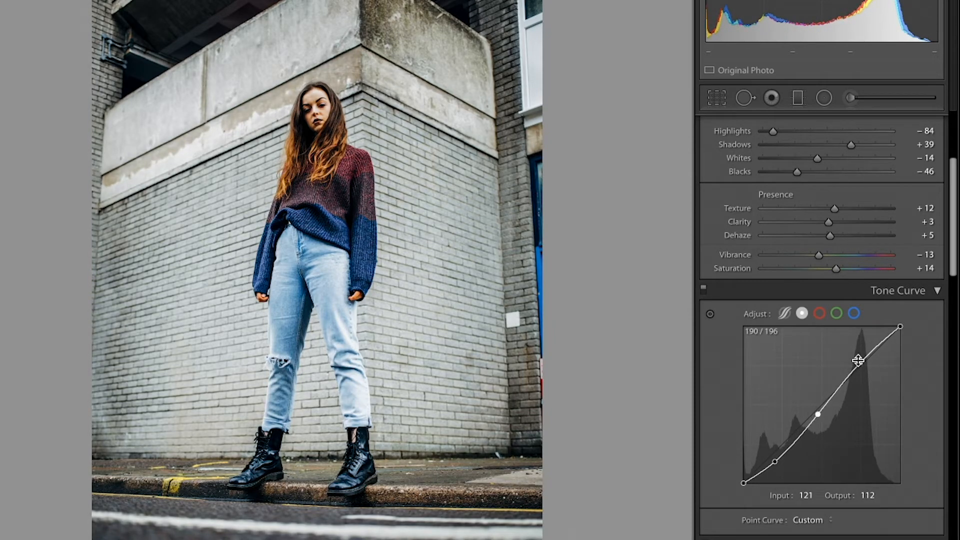
left_click_drag(862, 365, 860, 360)
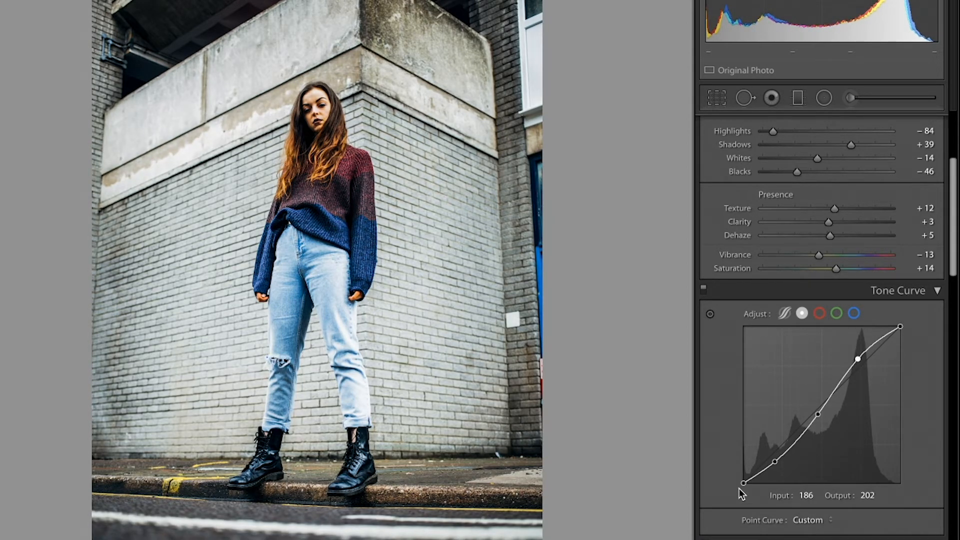
Fade the tone curve's ends, raising the black point to output 18 and lowering the white point to output 234, and compare the curve off and on.
left_click_drag(744, 485, 744, 476)
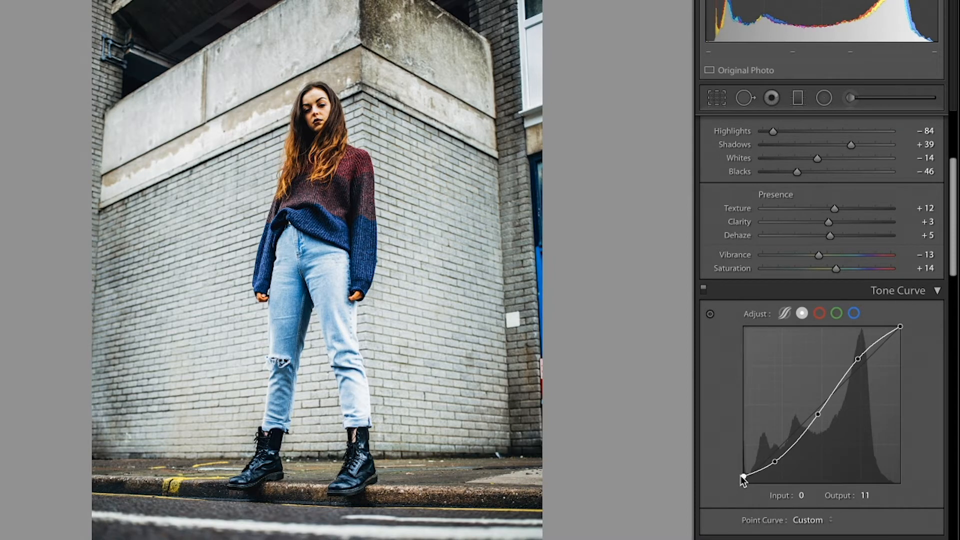
mouse_move(901, 327)
left_mouse_down()
mouse_move(913, 345)
mouse_move(903, 343)
left_mouse_up()
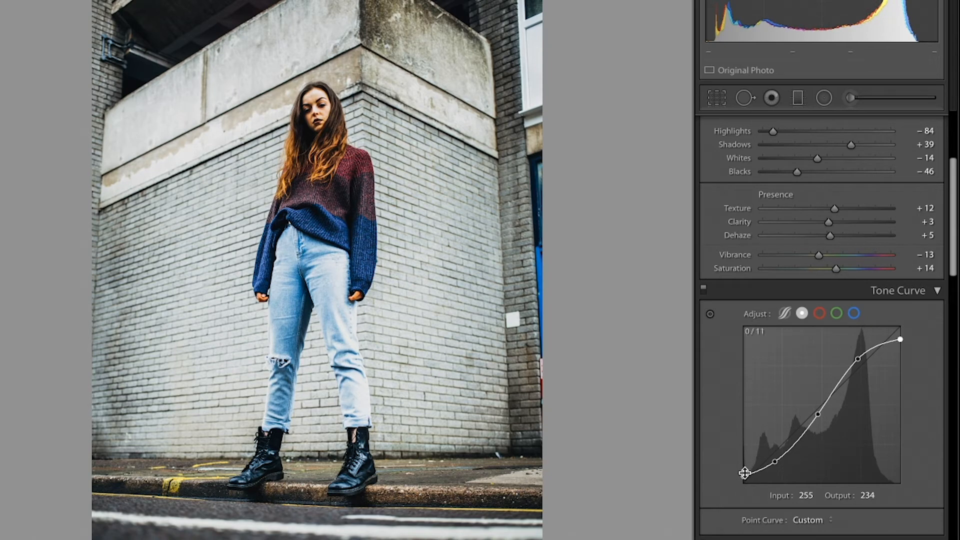
left_click_drag(745, 477, 745, 475)
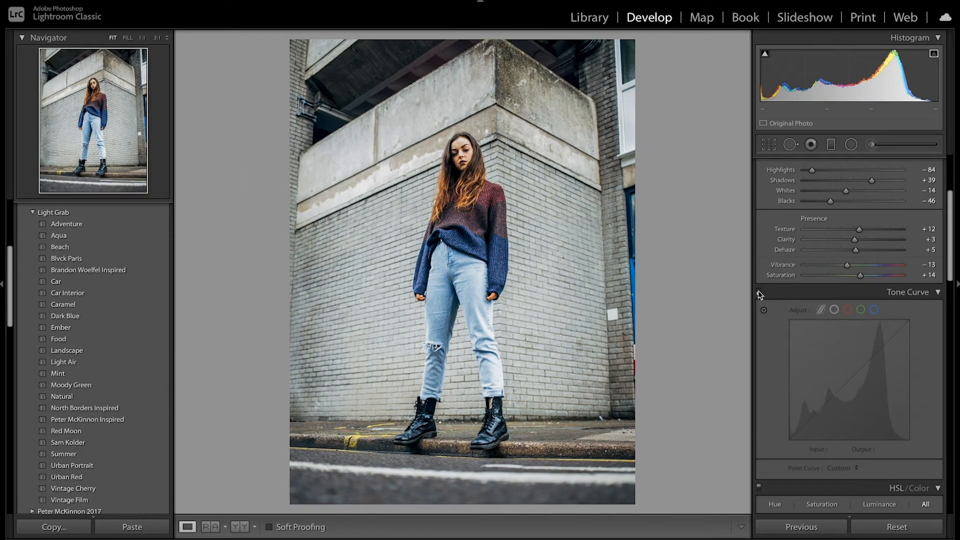
left_click(759, 292)
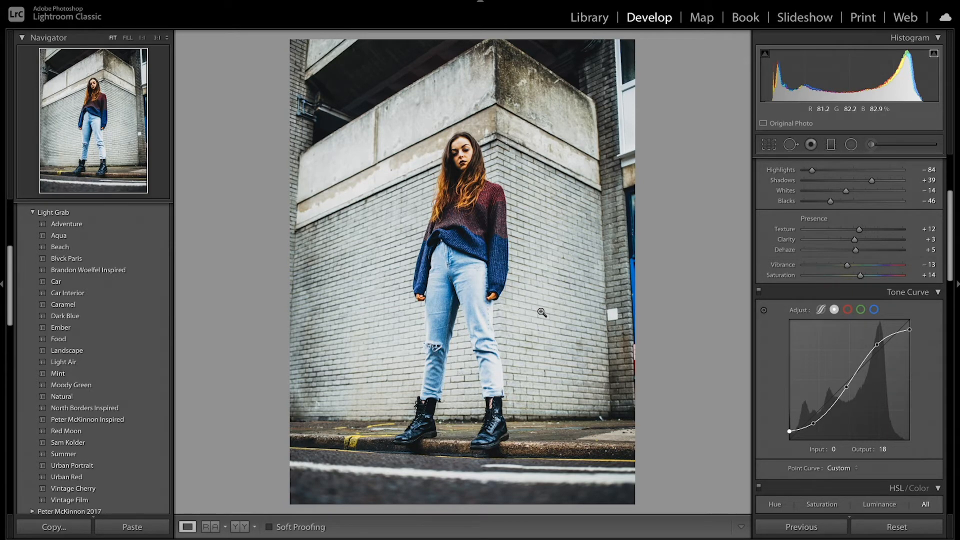
Inspect the woman's skin tones up close and set the hue to Red +24, Orange −24 and Yellow −78.
scroll(880, 463, "down", 5)
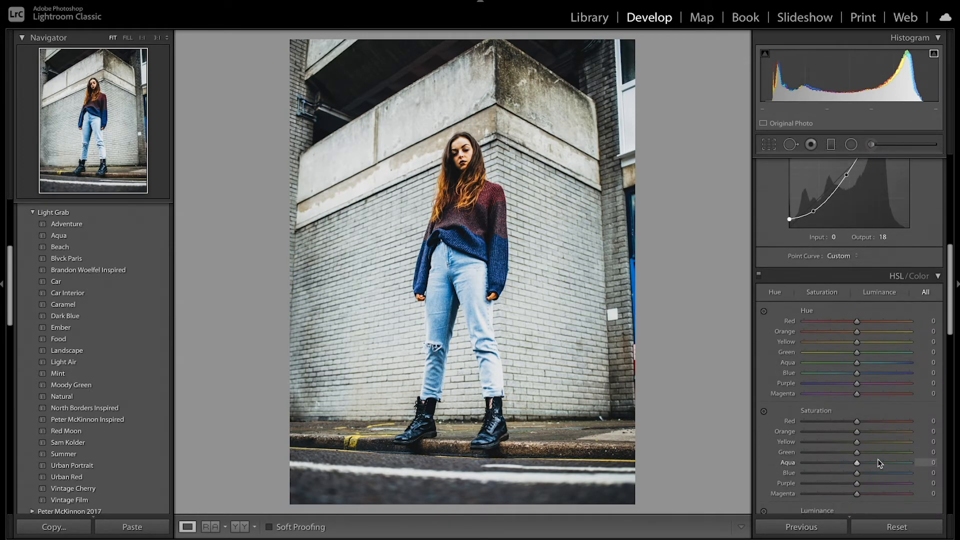
scroll(878, 459, "down", 3)
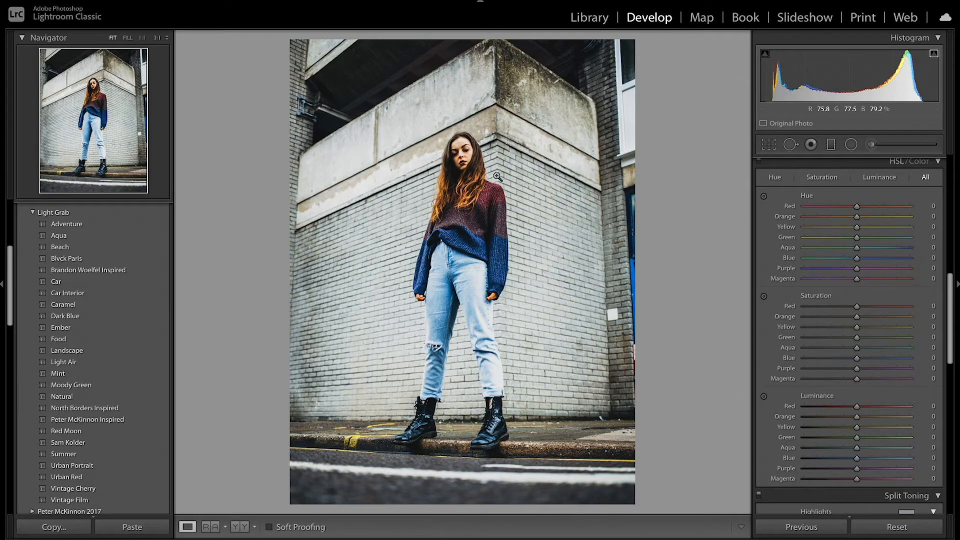
left_click(464, 164)
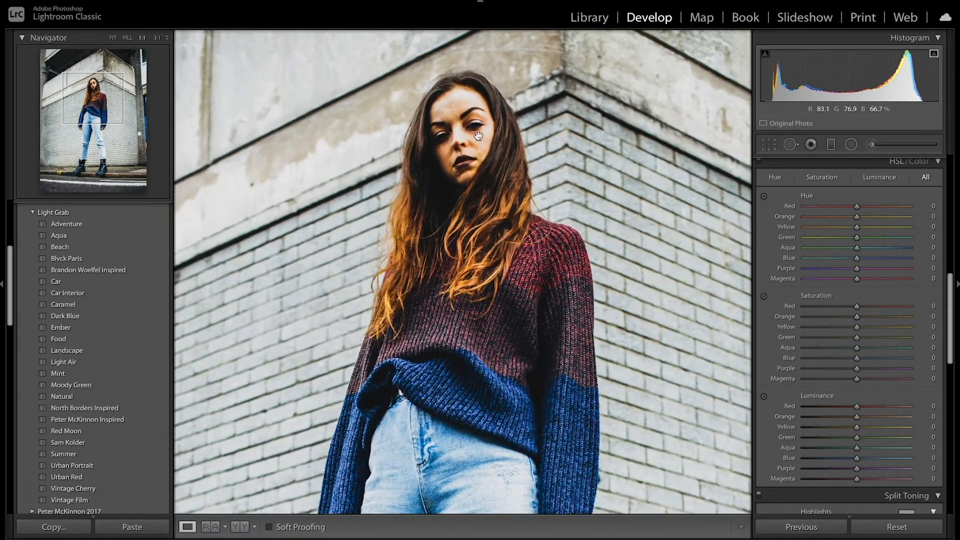
left_click(483, 167)
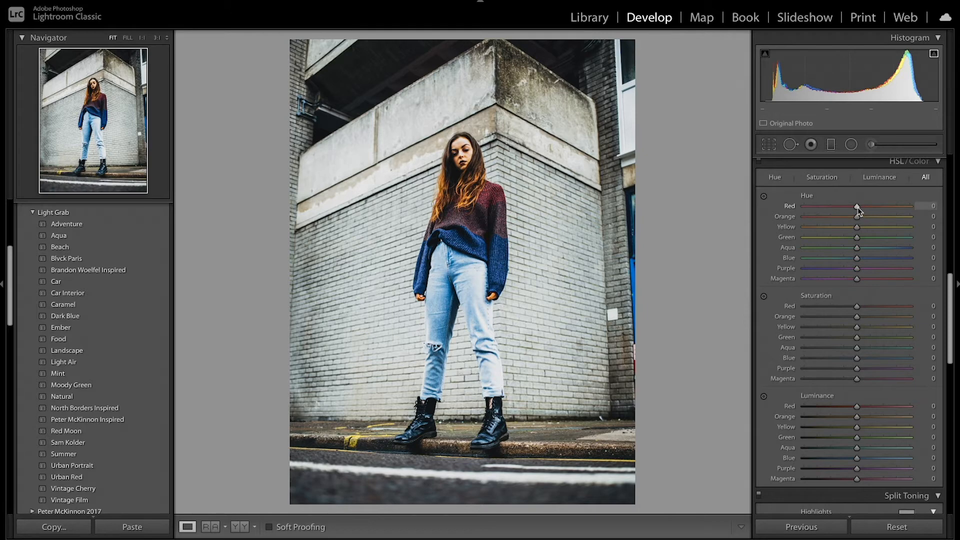
left_click_drag(857, 210, 816, 231)
Set red, orange and yellow saturation to −20, −40 and −74 and their luminance to −21, −21 and −45, comparing the HSL changes off and on.
left_click_drag(858, 310, 849, 310)
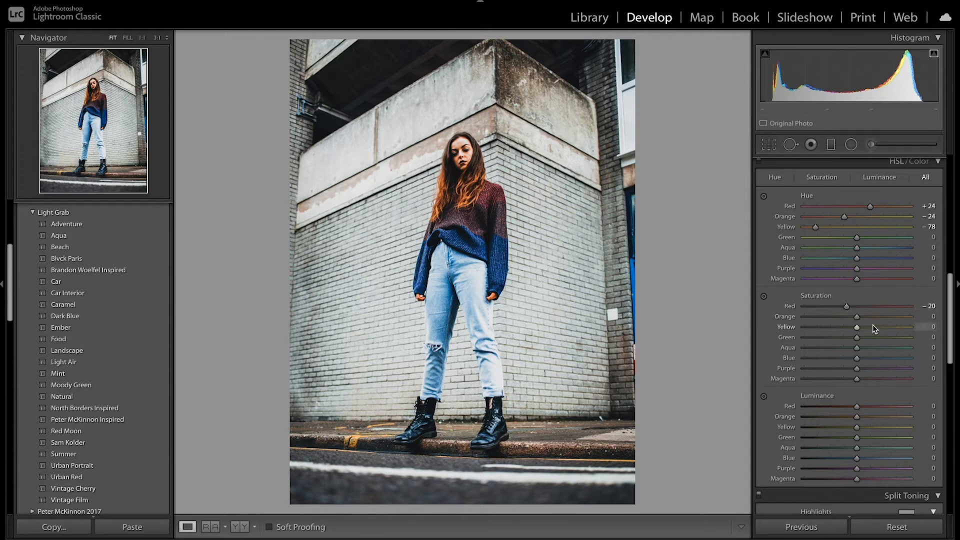
left_click_drag(858, 320, 818, 332)
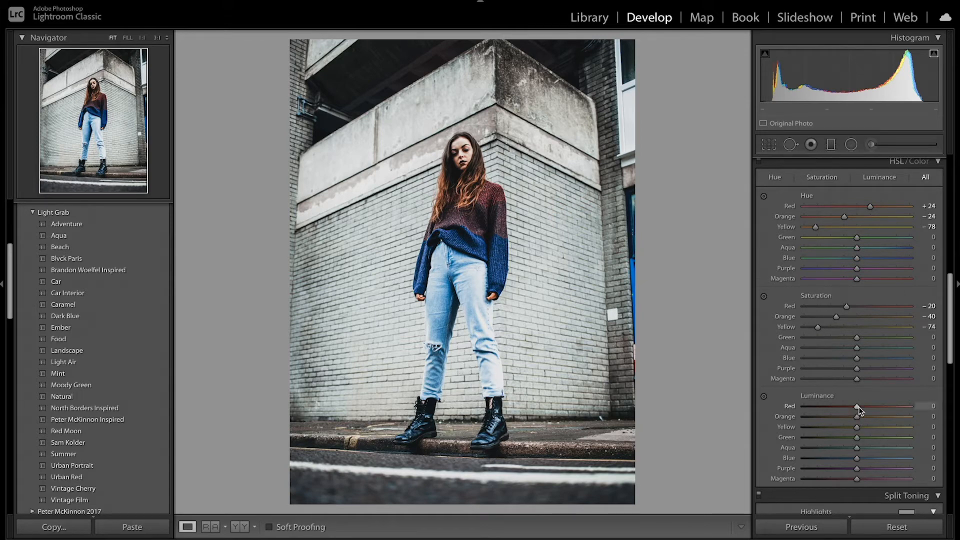
left_click_drag(858, 409, 846, 420)
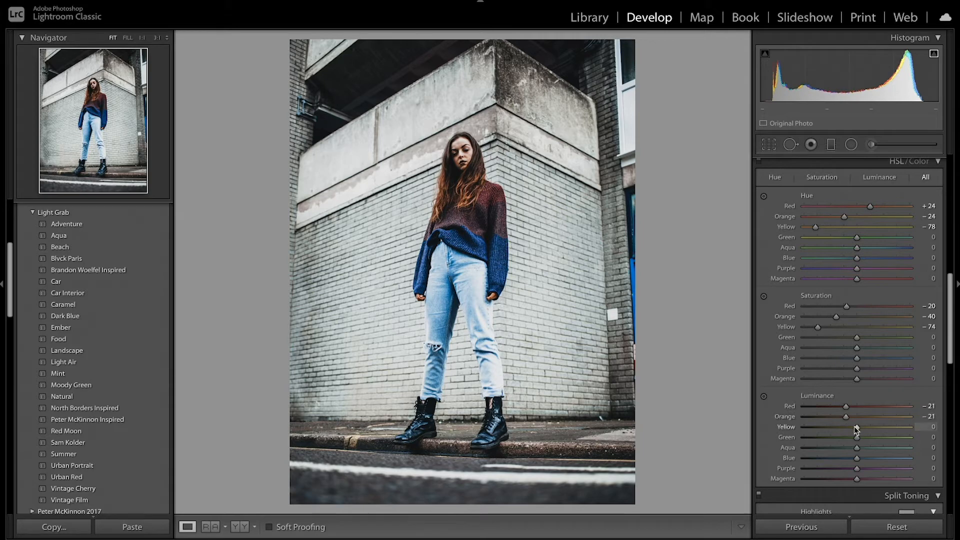
left_click_drag(857, 429, 833, 431)
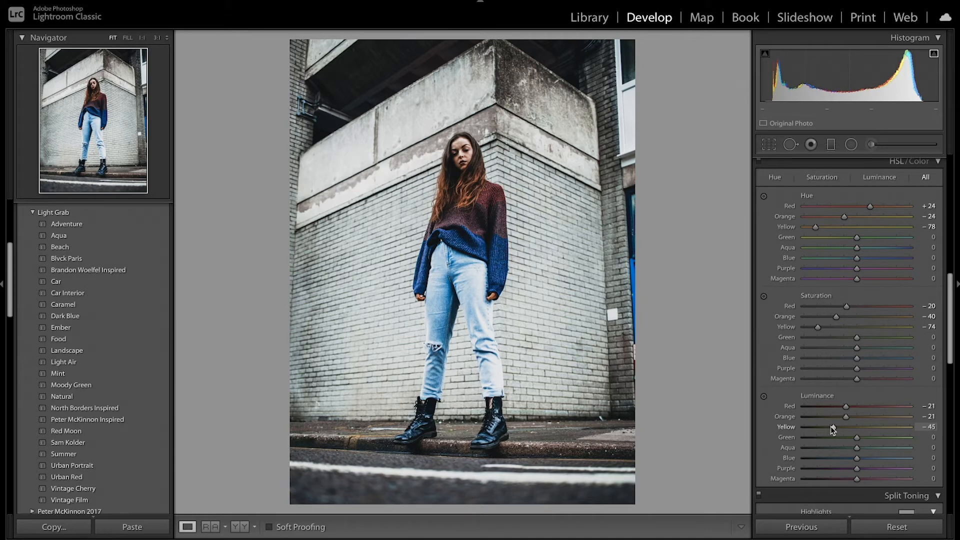
scroll(782, 184, "up", 1)
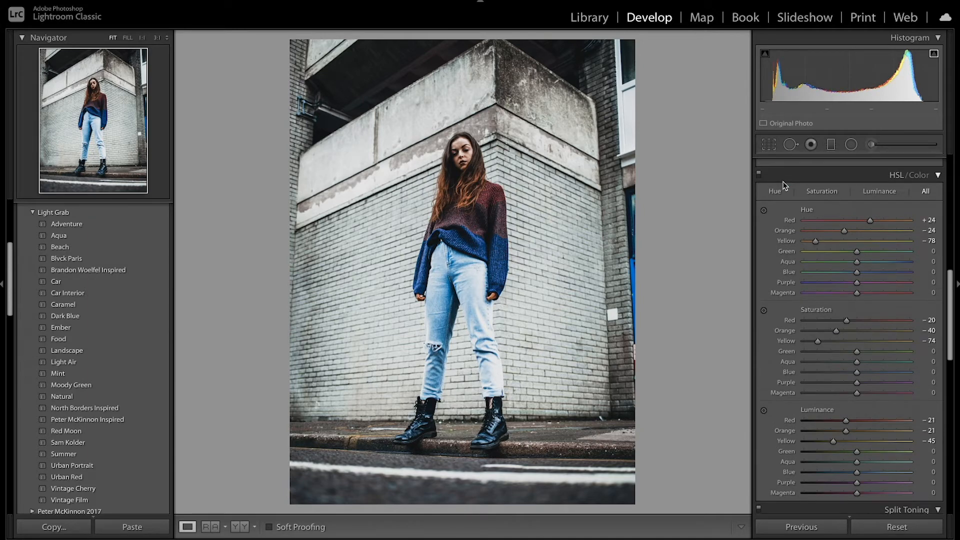
left_click(759, 173)
left_click(759, 173)
Shift the green hue to +80 and the aqua hue to +41.
scroll(815, 390, "down", 1)
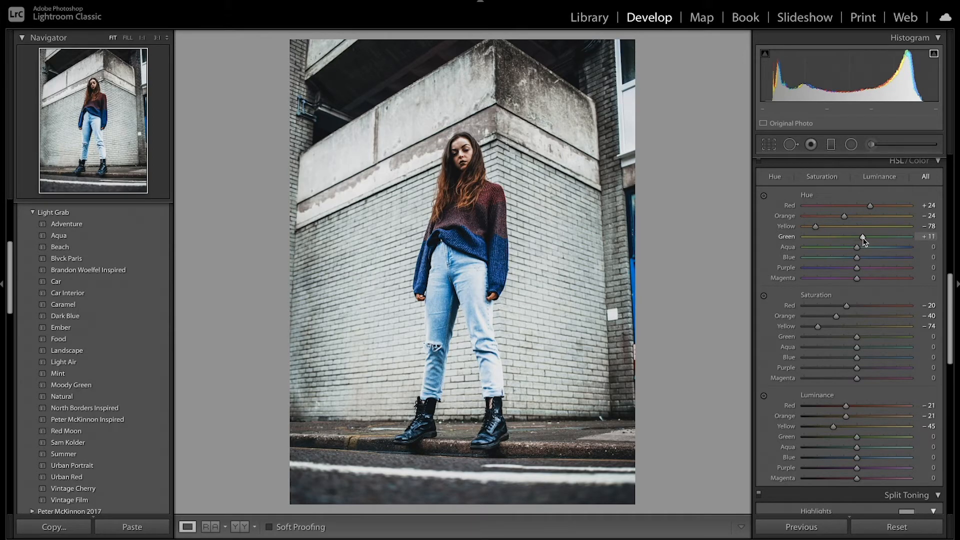
mouse_move(864, 239)
left_mouse_down()
mouse_move(900, 239)
mouse_move(865, 248)
mouse_move(879, 248)
left_mouse_up()
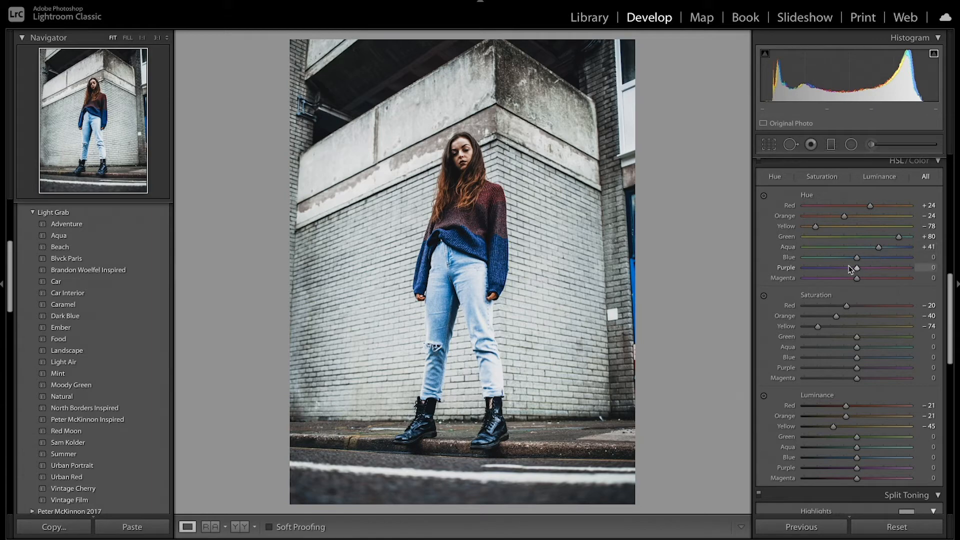
Set the blue hue to +18 and the green, aqua and blue saturation to −46, −77 and −50.
left_click_drag(859, 258, 868, 259)
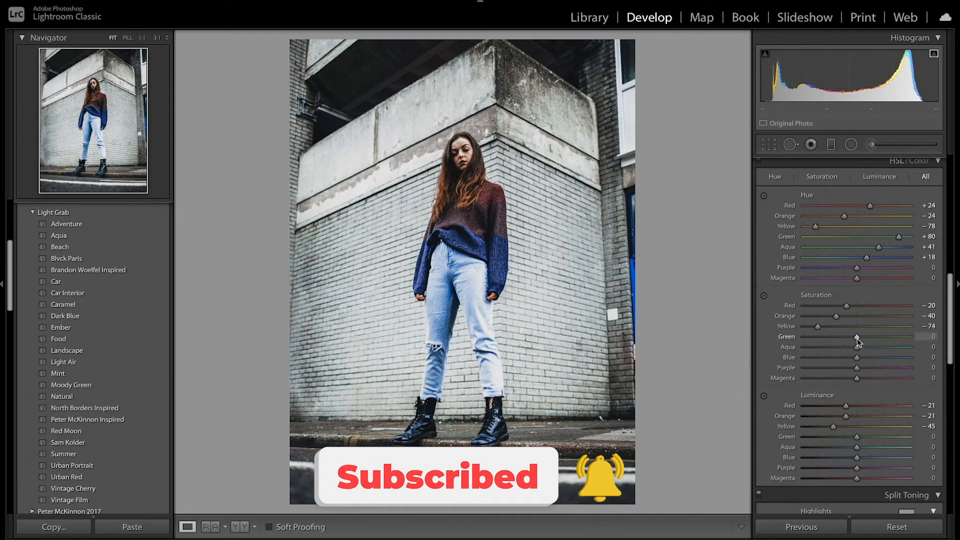
left_click_drag(858, 341, 835, 340)
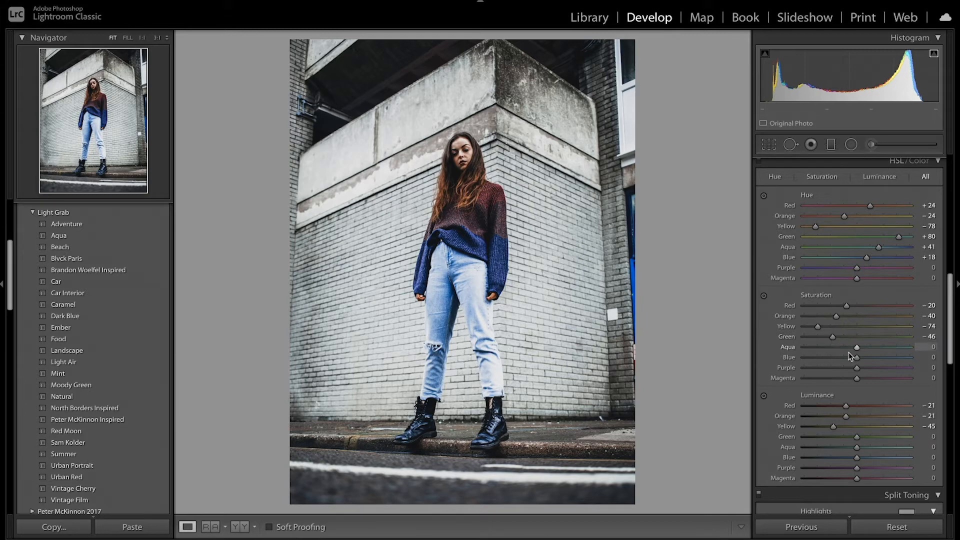
left_click_drag(857, 349, 845, 369)
Lower the green, aqua and blue luminance to −30, −29 and −29.
scroll(858, 367, "down", 2)
scroll(862, 366, "down", 1)
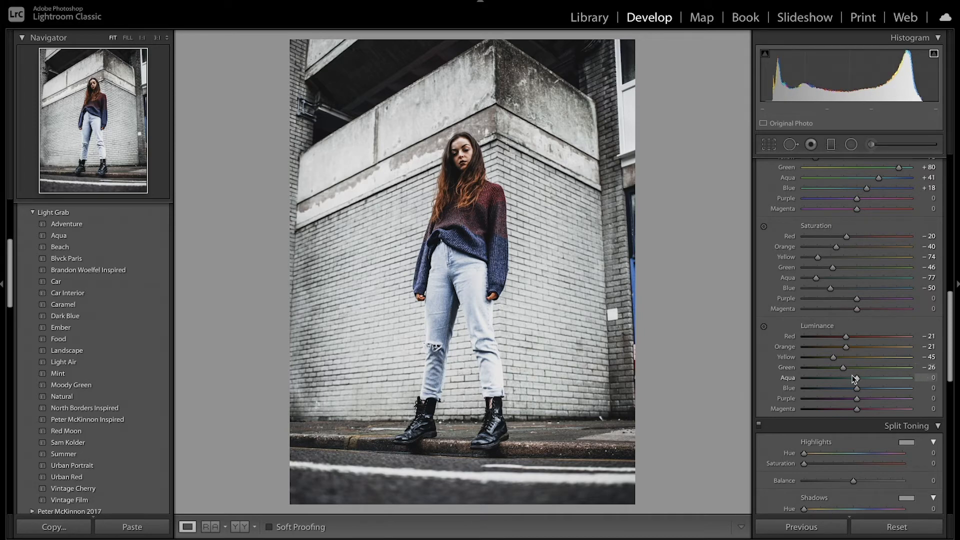
left_click_drag(845, 370, 843, 391)
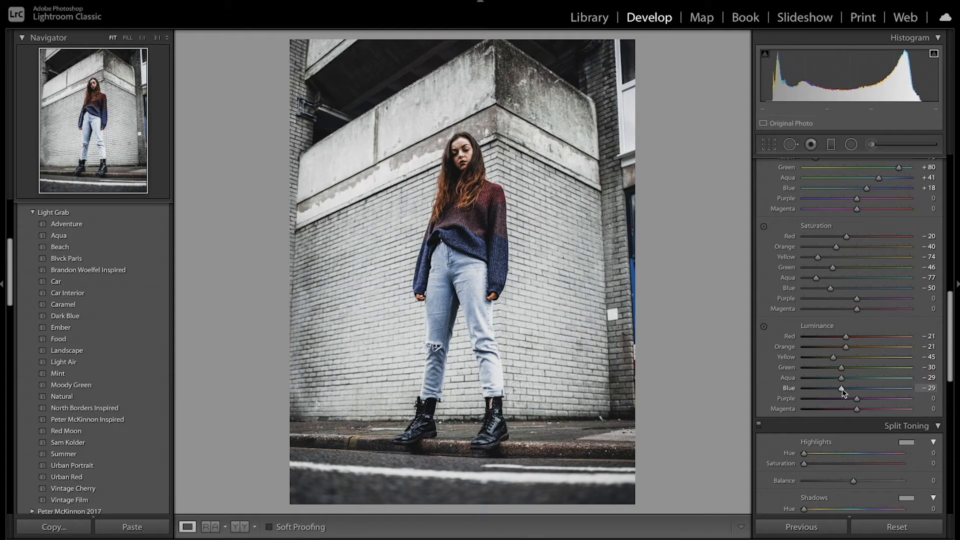
Set the purple and magenta hue to −37 and −76, their saturation to −29 and −28, and their luminance to +52 and +21.
scroll(867, 353, "up", 3)
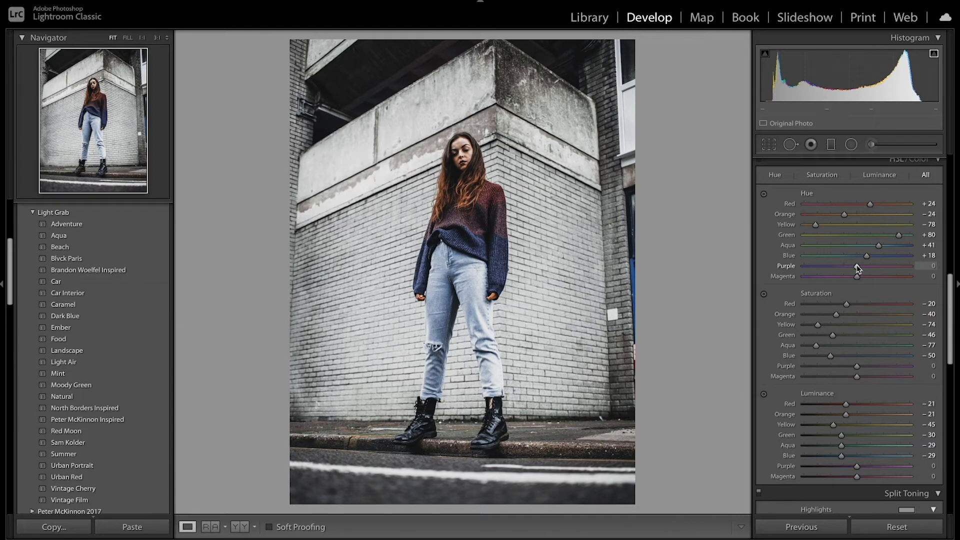
left_click_drag(858, 268, 820, 278)
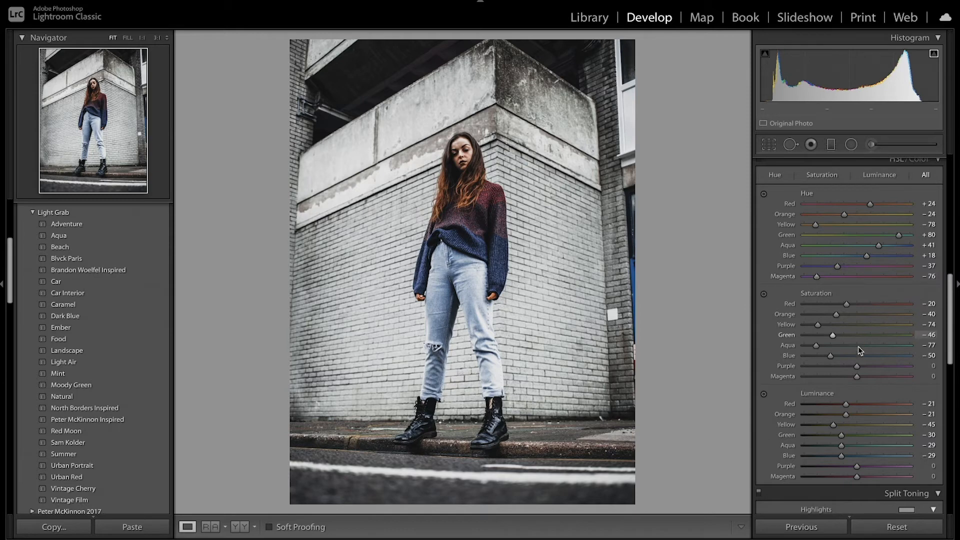
mouse_move(857, 368)
left_mouse_down()
mouse_move(846, 379)
mouse_move(839, 369)
mouse_move(841, 379)
mouse_move(844, 369)
left_mouse_up()
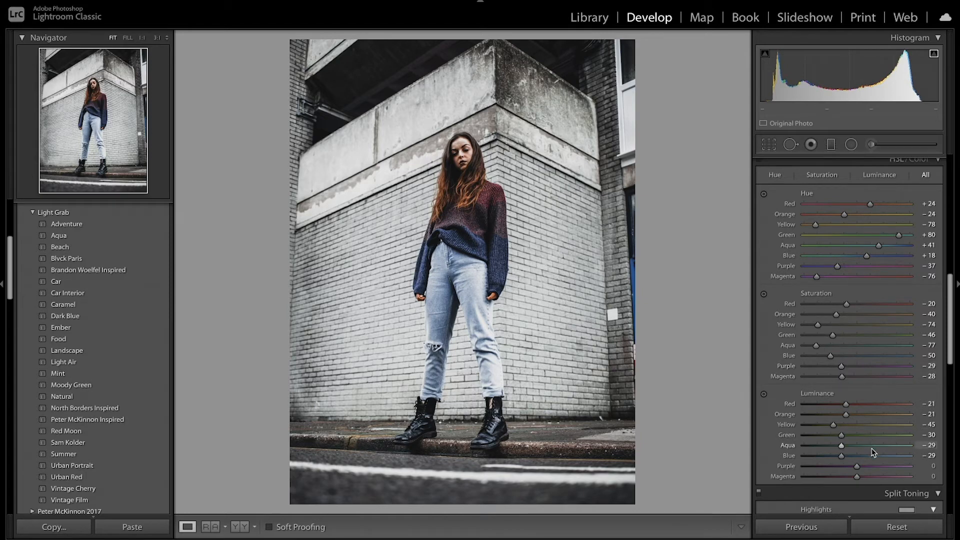
mouse_move(858, 468)
left_mouse_down()
mouse_move(886, 468)
mouse_move(870, 479)
left_mouse_up()
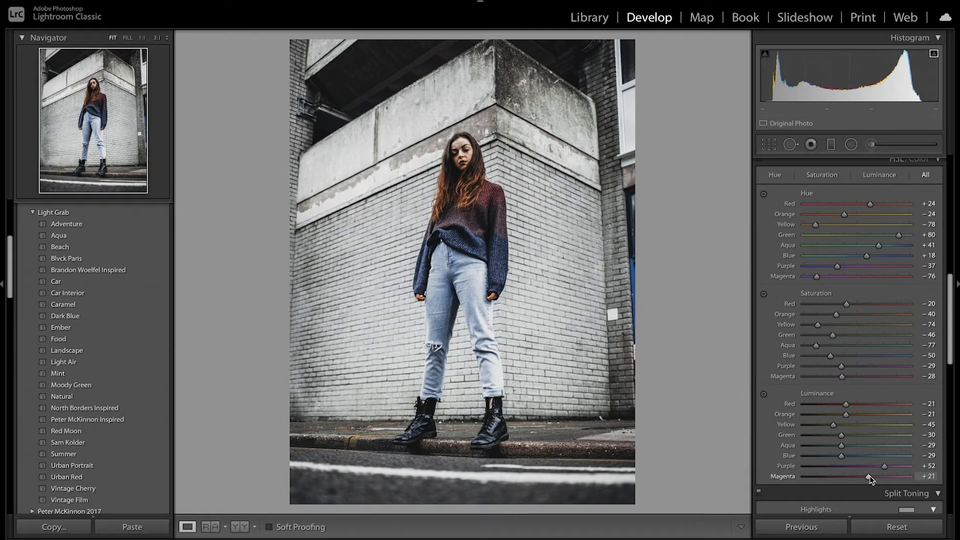
Compare the photo with the complete HSL adjustments switched off and back on.
scroll(841, 267, "up", 1)
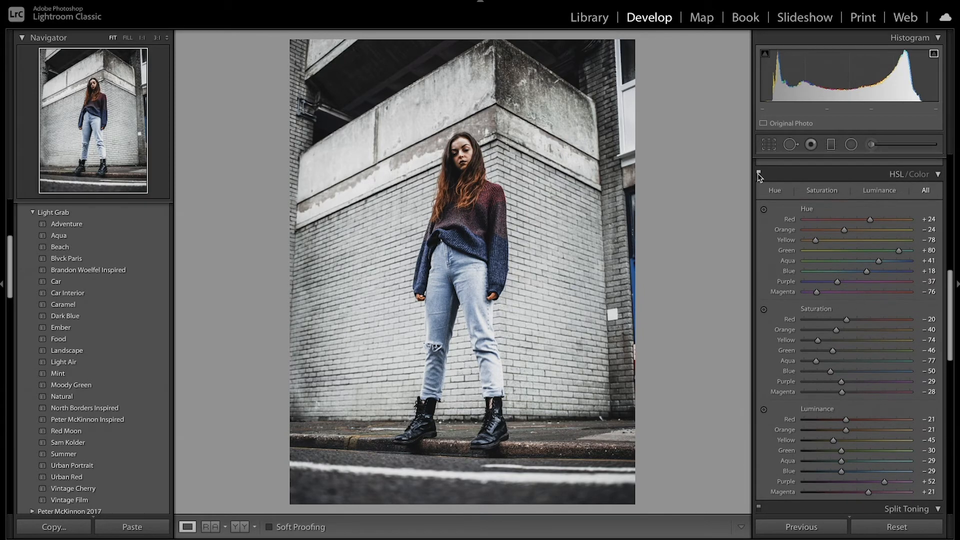
left_click(759, 173)
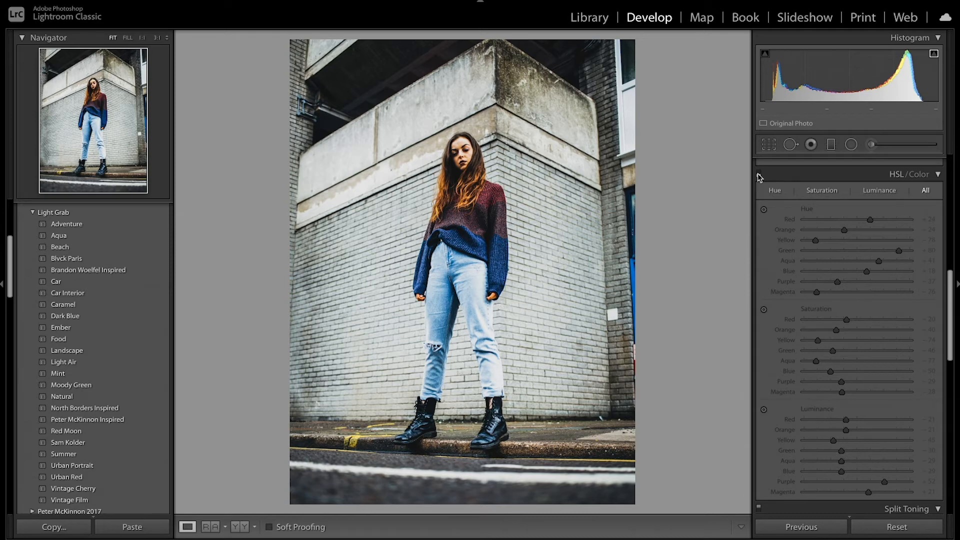
left_click(759, 174)
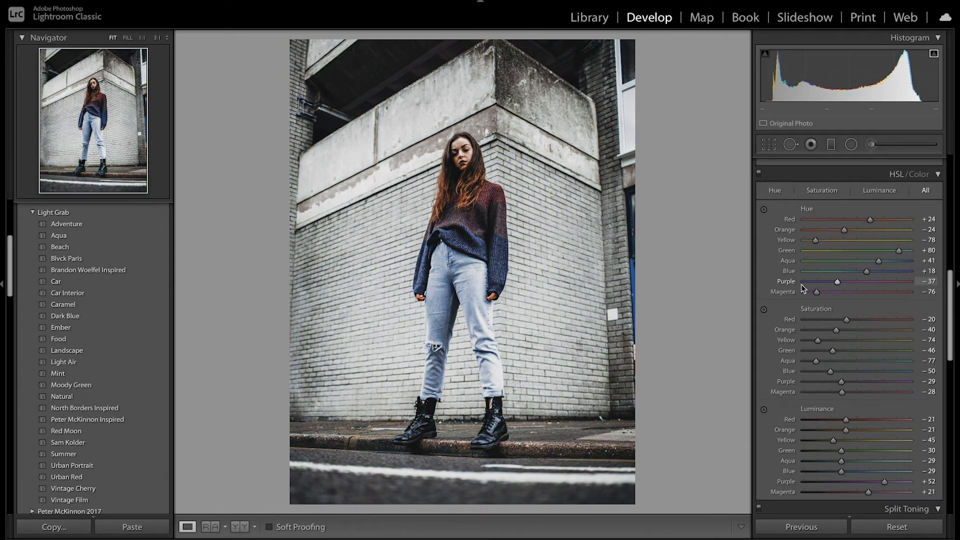
Split-tone the highlights with hue 47 and saturation 15 and the shadows with hue 188 and saturation 11, comparing the toning off and on.
scroll(818, 336, "down", 3)
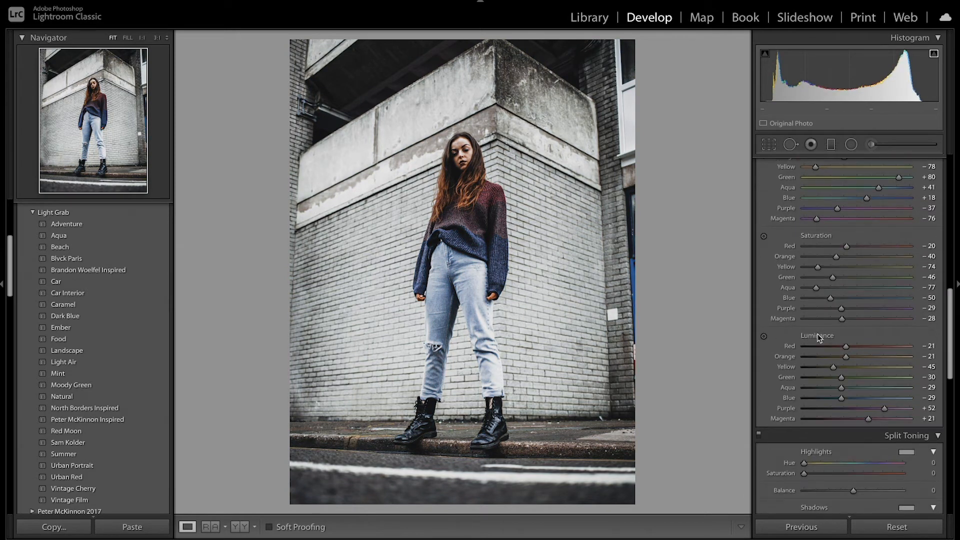
scroll(819, 338, "down", 2)
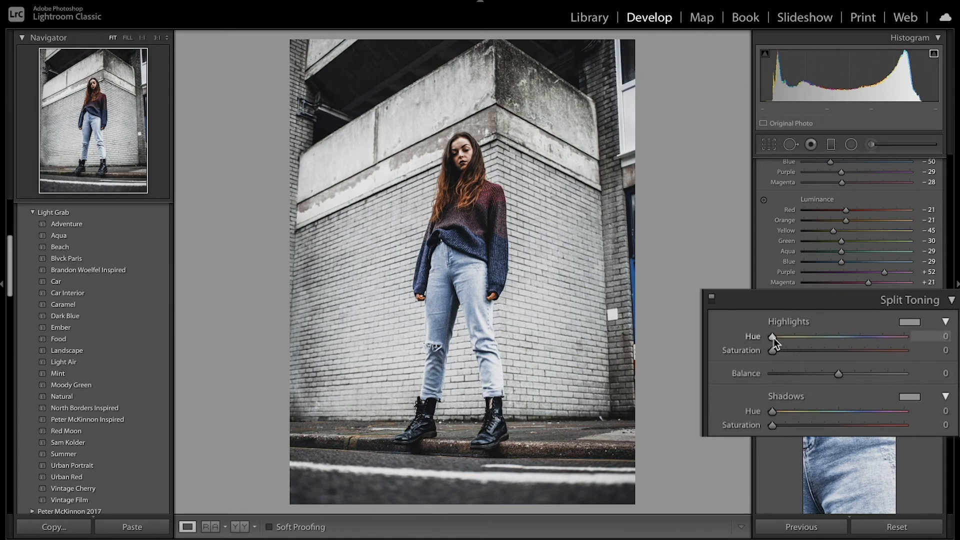
key("alt")
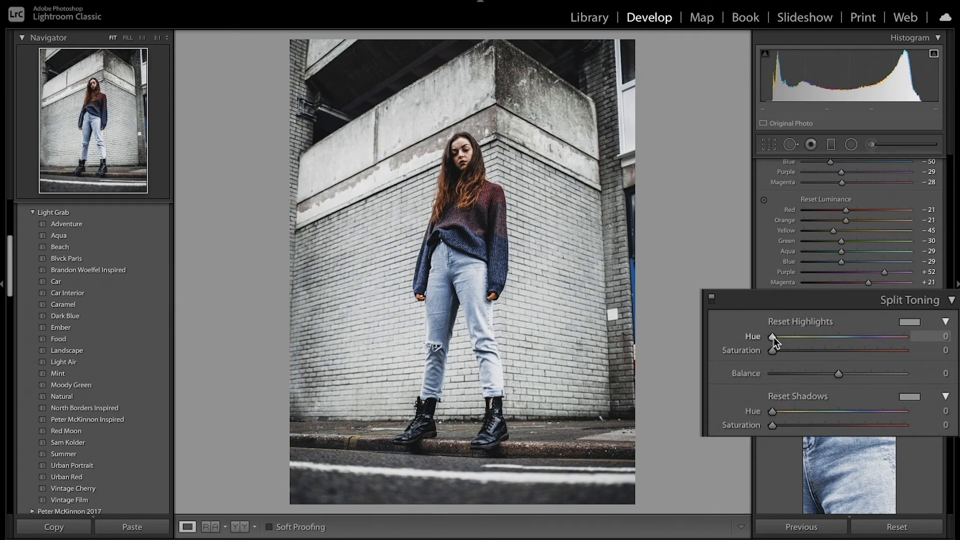
left_click_drag(773, 337, 798, 351)
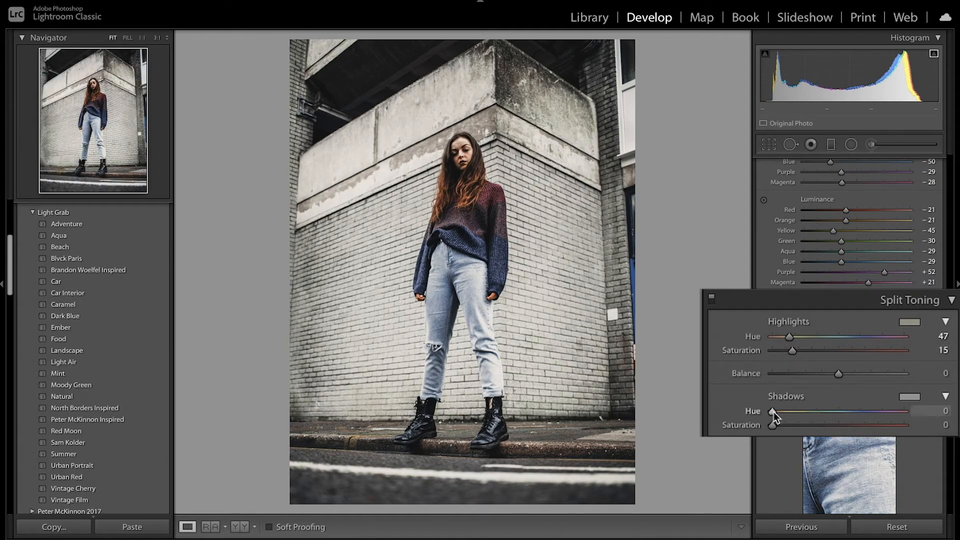
left_click_drag(773, 413, 841, 415)
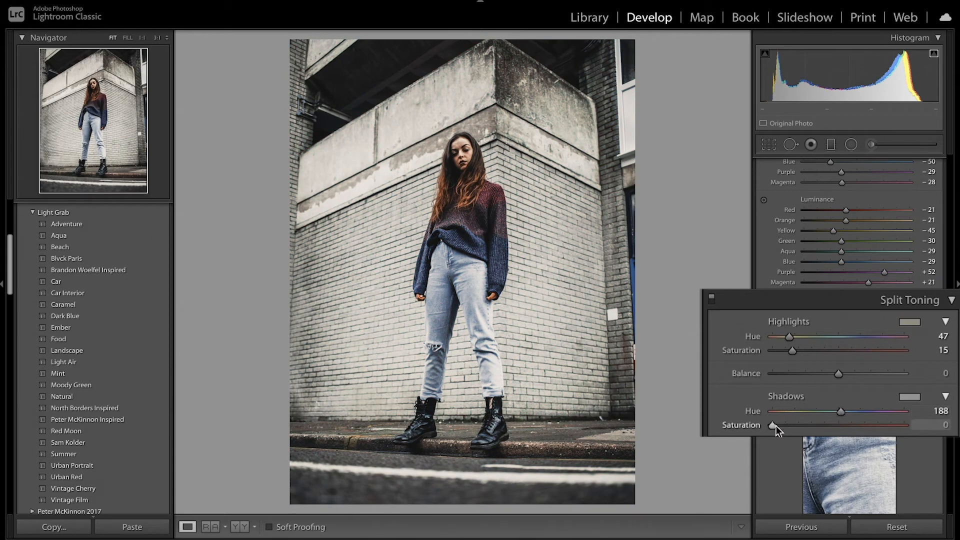
left_click_drag(773, 427, 787, 426)
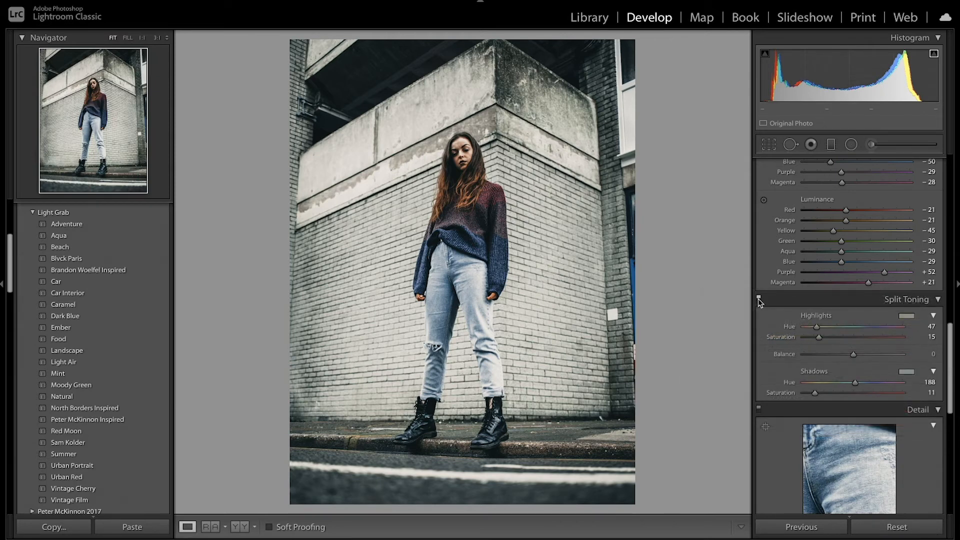
left_click(758, 299)
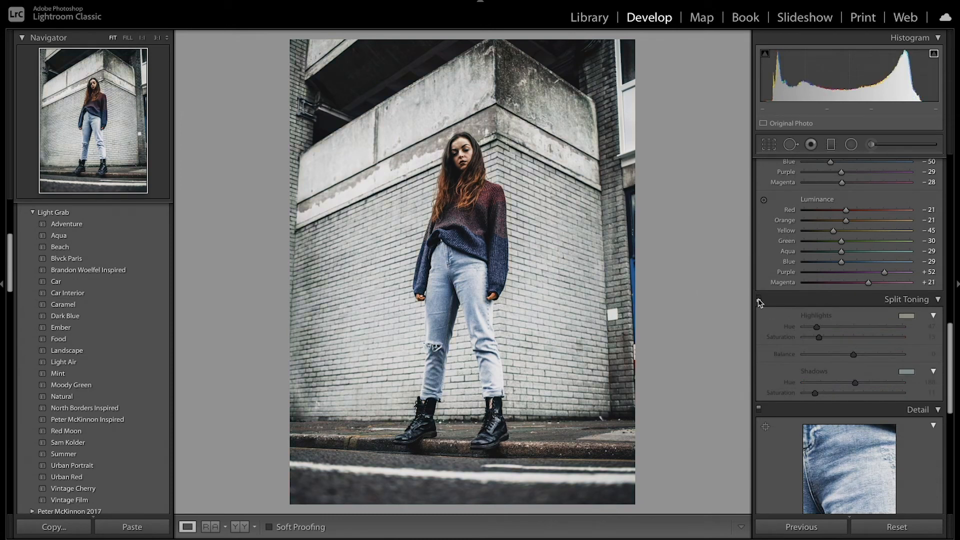
left_click(758, 300)
Sharpen the photo with amount 82 and masking 86, and set noise reduction to luminance 15 and color 18.
scroll(806, 324, "down", 3)
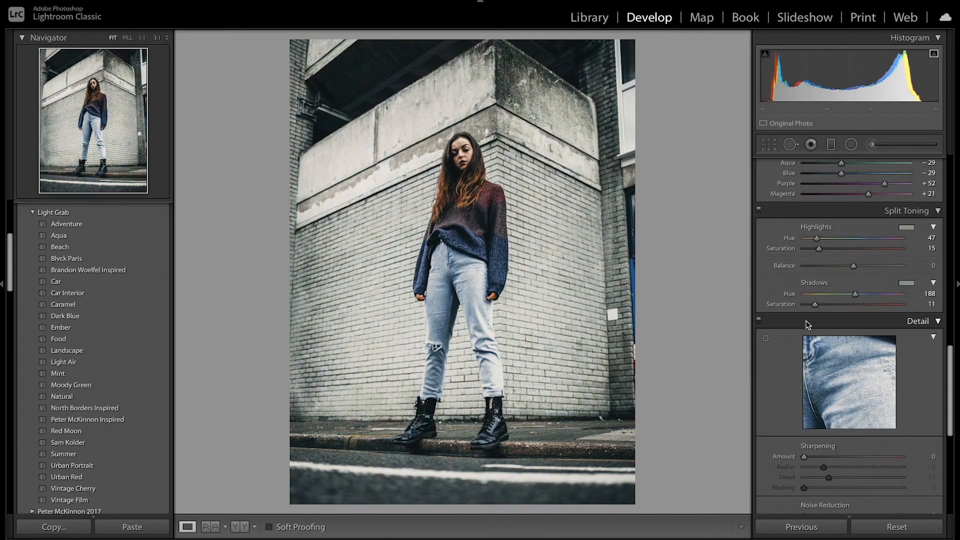
scroll(806, 325, "down", 5)
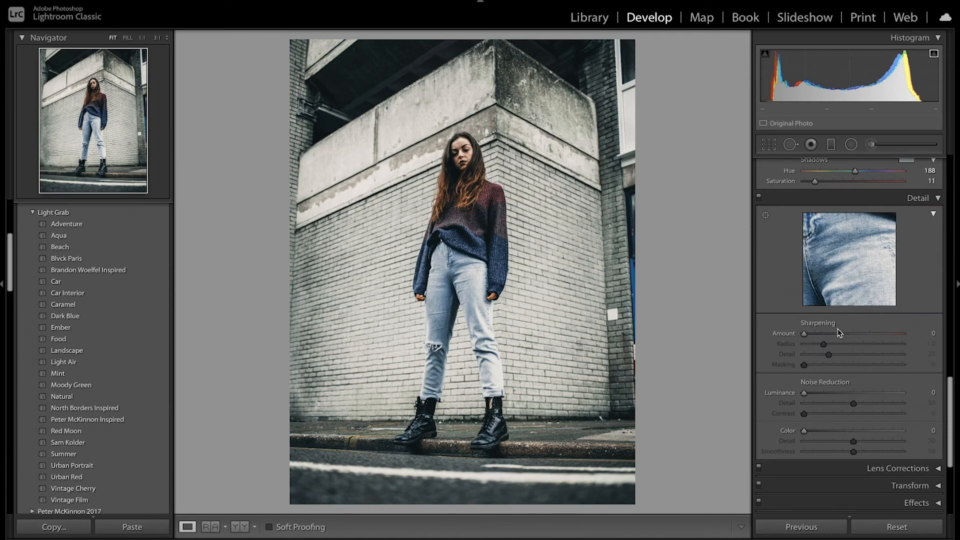
left_click_drag(838, 333, 858, 337)
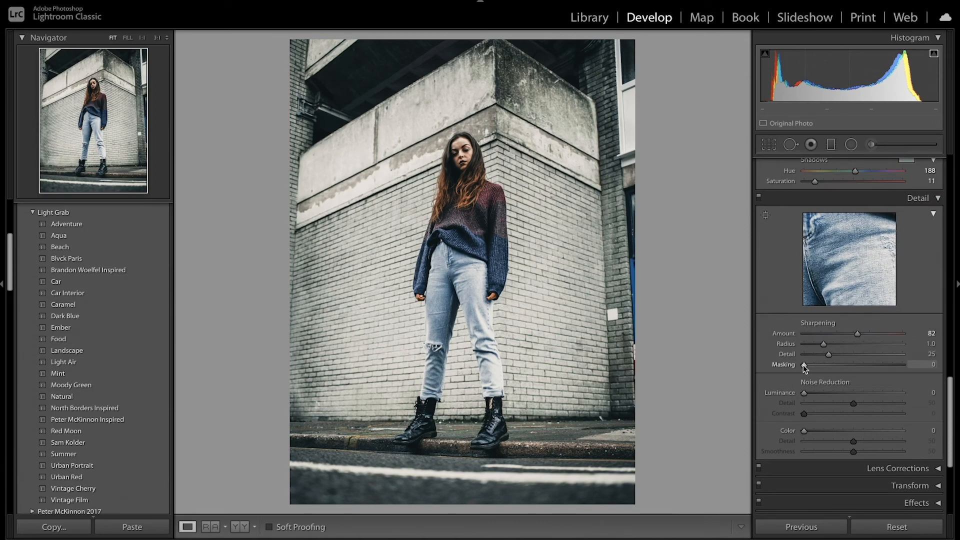
left_click_drag(804, 366, 890, 366)
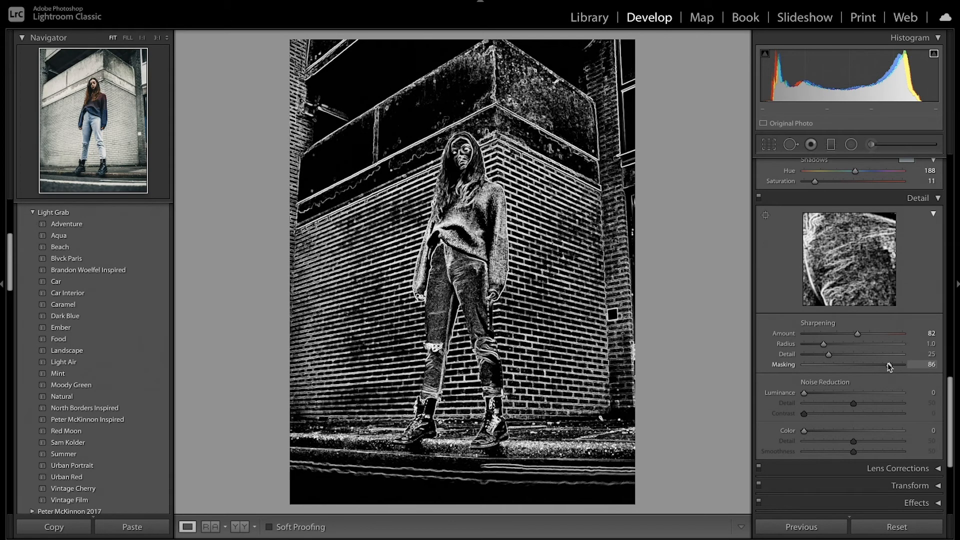
left_click_drag(890, 367, 890, 366)
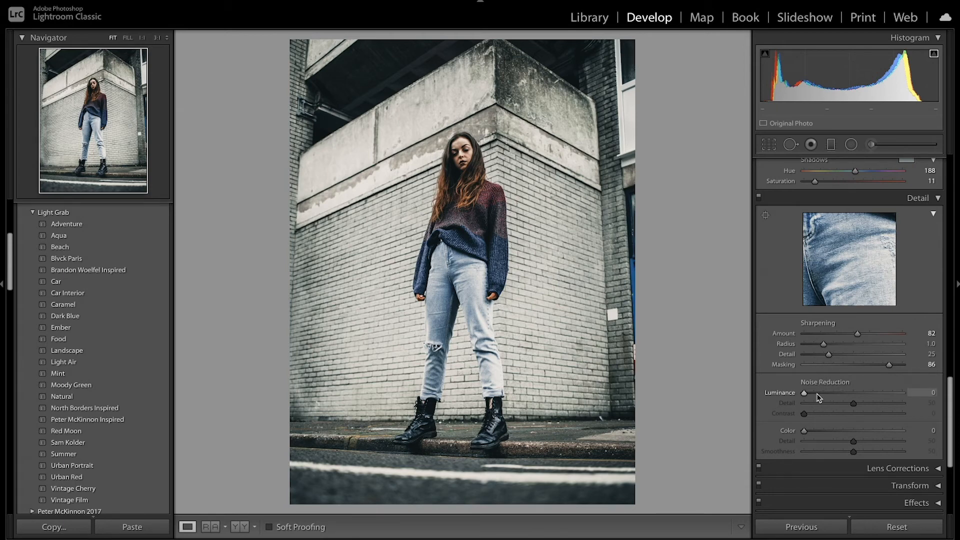
left_click_drag(807, 393, 821, 393)
left_click_drag(804, 430, 824, 436)
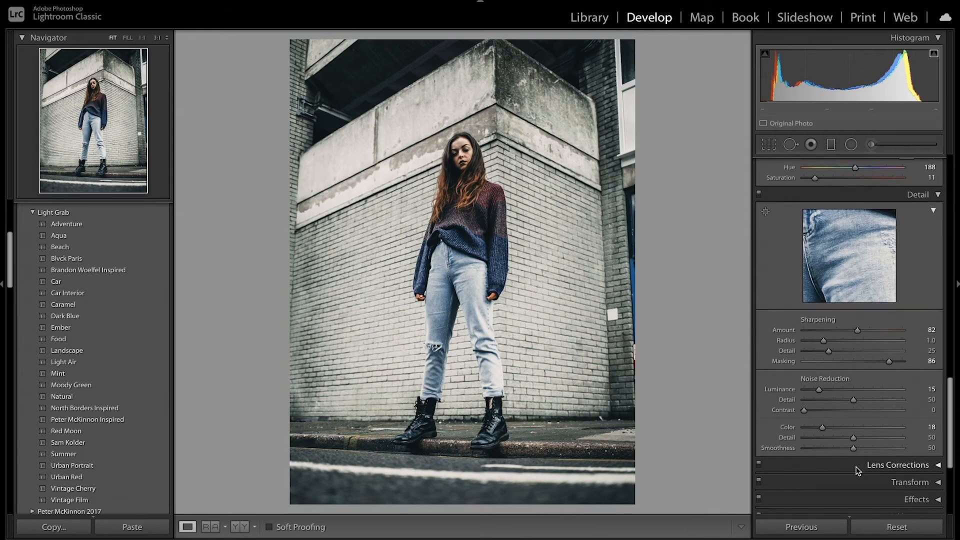
Try strong shifts of the calibration's shadow tint and reset the tint to 0.
scroll(854, 467, "down", 5)
scroll(857, 471, "down", 1)
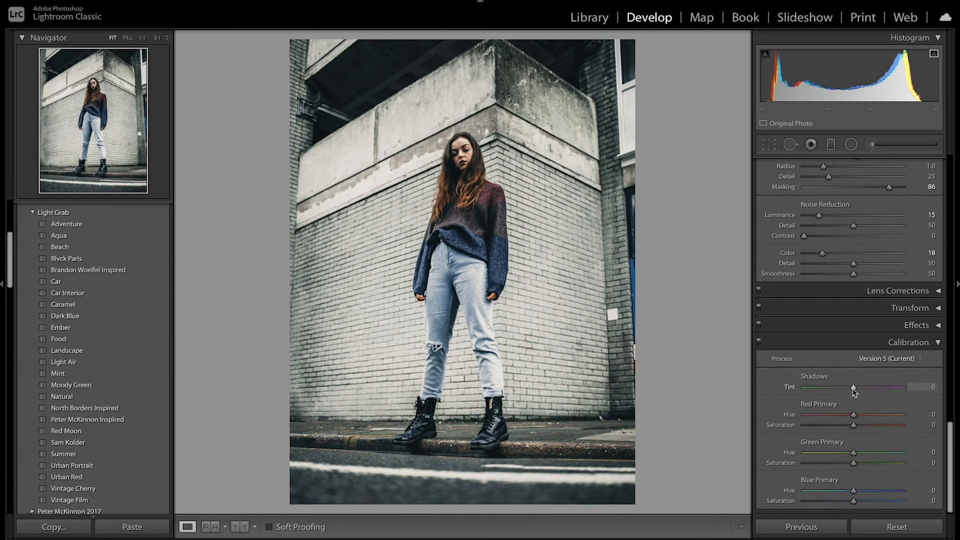
left_click_drag(854, 388, 720, 400)
left_click_drag(805, 388, 843, 391)
double_click(843, 390)
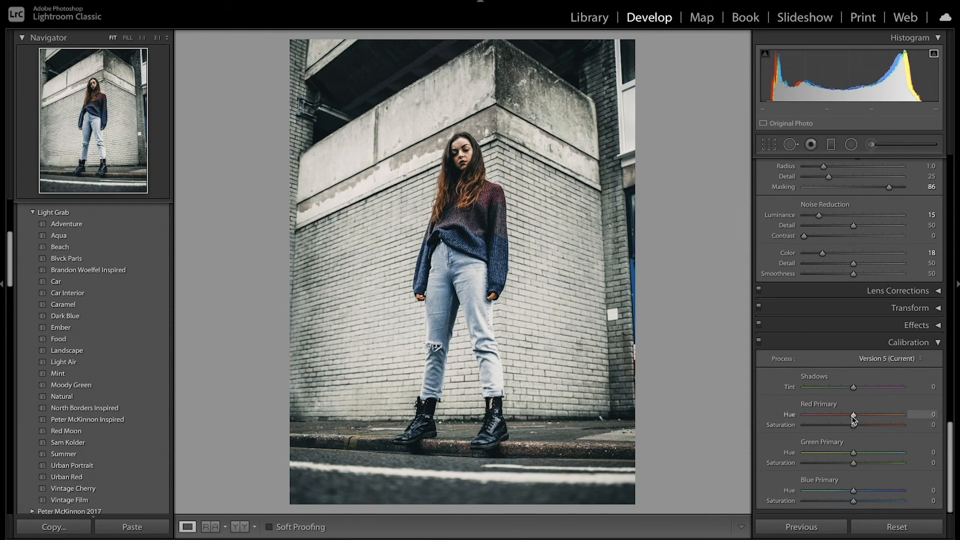
Calibrate the primaries' hue and saturation to Red −16/−27, Green +18/+13 and Blue −20/−11, comparing the calibration off and on.
left_click_drag(854, 419, 861, 469)
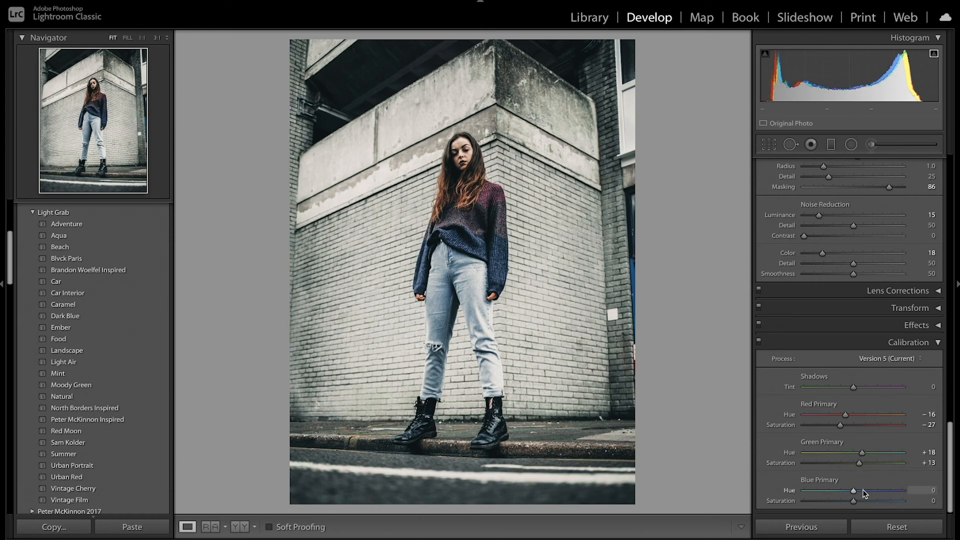
mouse_move(854, 491)
left_mouse_down()
mouse_move(760, 491)
mouse_move(949, 483)
mouse_move(845, 494)
mouse_move(886, 503)
mouse_move(821, 503)
mouse_move(849, 504)
left_mouse_up()
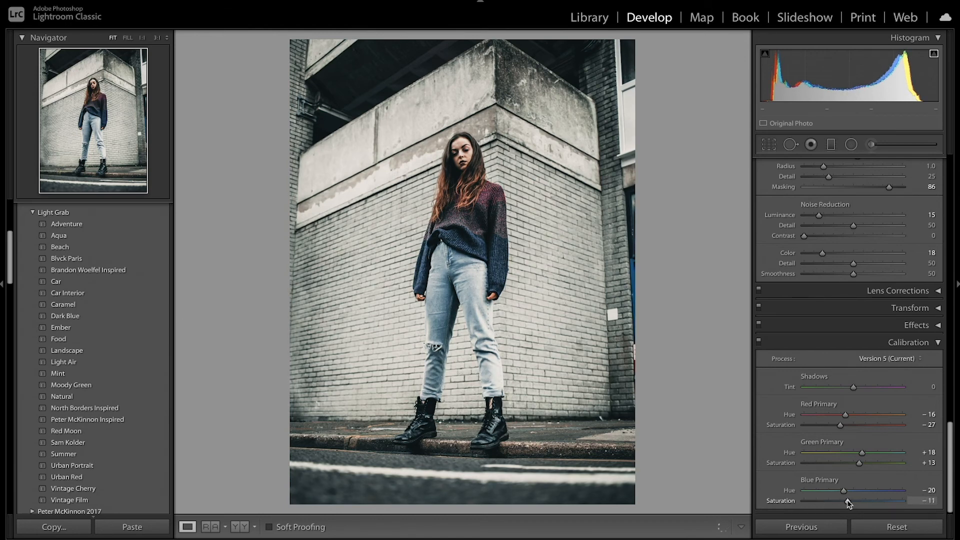
left_click(759, 342)
left_click(759, 342)
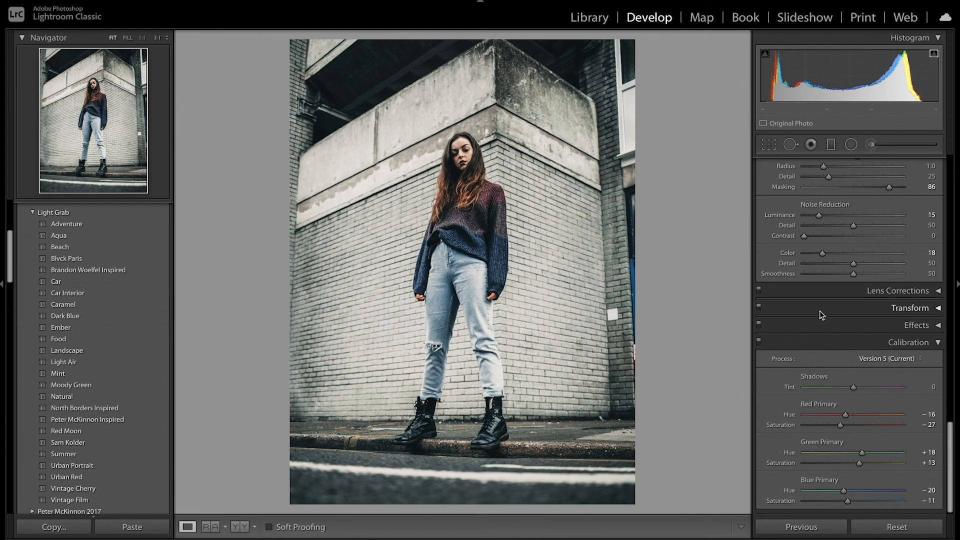
Return to the basic adjustments and compare the finished grade with the unedited photo.
scroll(821, 314, "up", 10)
scroll(823, 316, "up", 6)
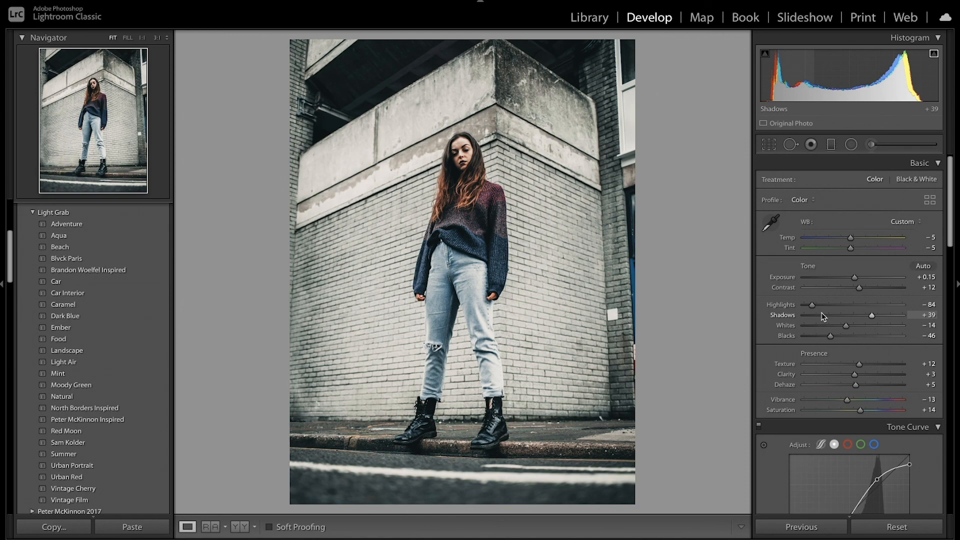
key("backslash")
key("backslash")
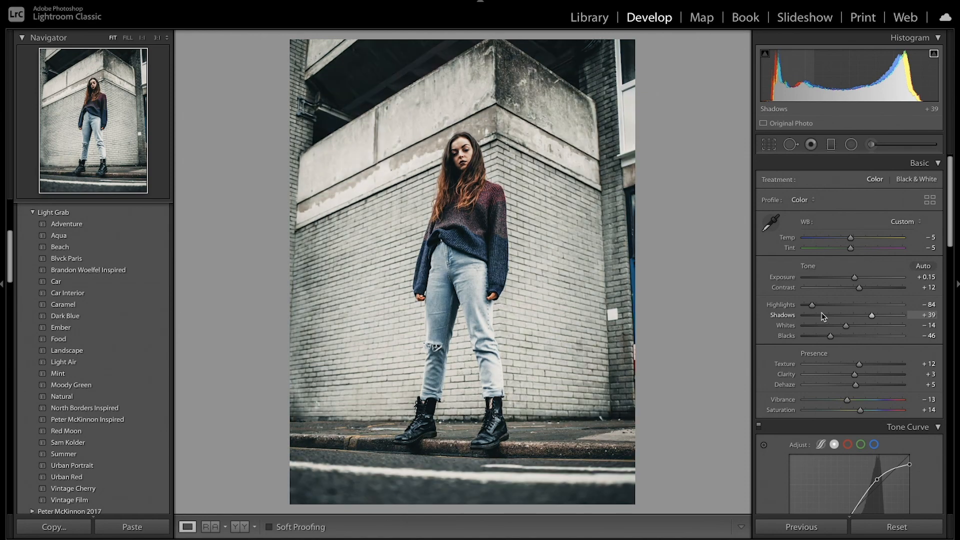